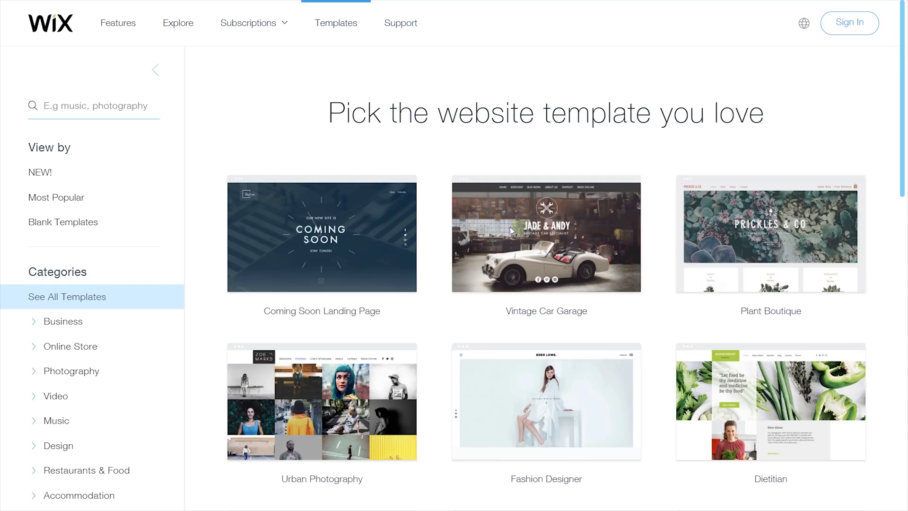
- Browse the website template categories and look over the Premium Plans & Features page
{"action": "left_click", "coordinate": [105, 374]}
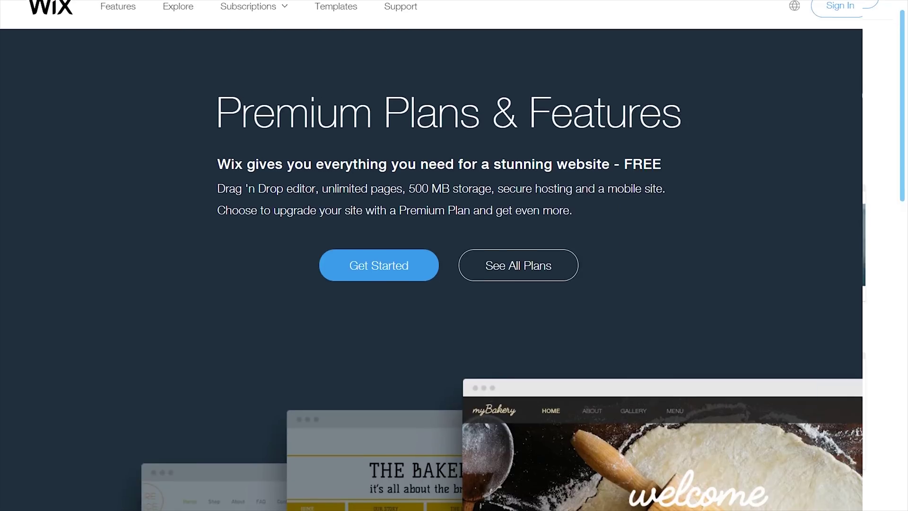
{"action": "scroll", "coordinate": [887, 74], "scroll_direction": "down", "scroll_amount": 1}
{"action": "scroll", "coordinate": [887, 75], "scroll_direction": "down", "scroll_amount": 2}
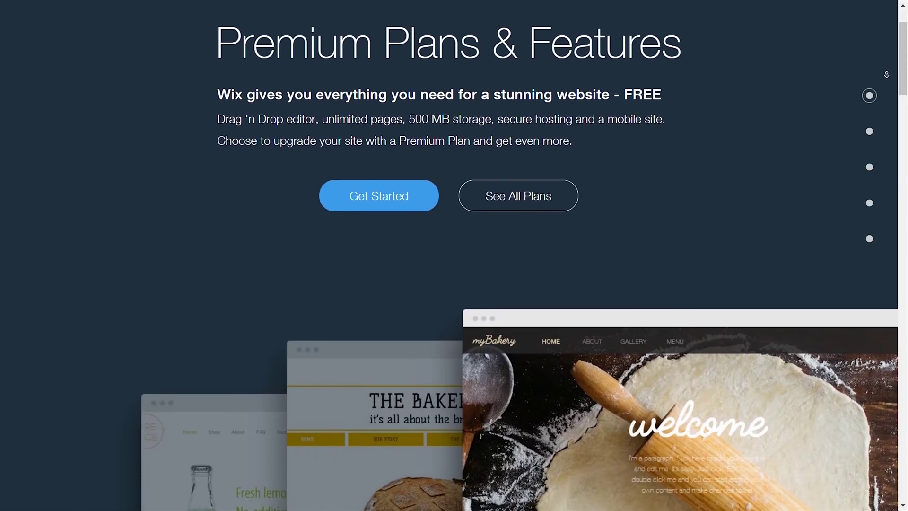
{"action": "scroll", "coordinate": [887, 74], "scroll_direction": "down", "scroll_amount": 1}
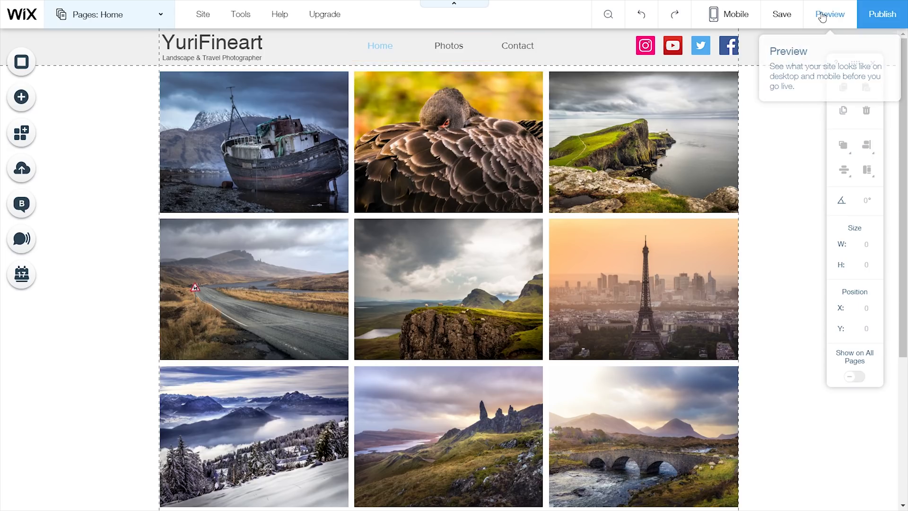
- Preview the photography site in its mobile view and look through its photo gallery
{"action": "left_click", "coordinate": [823, 14]}
{"action": "left_click", "coordinate": [729, 14]}
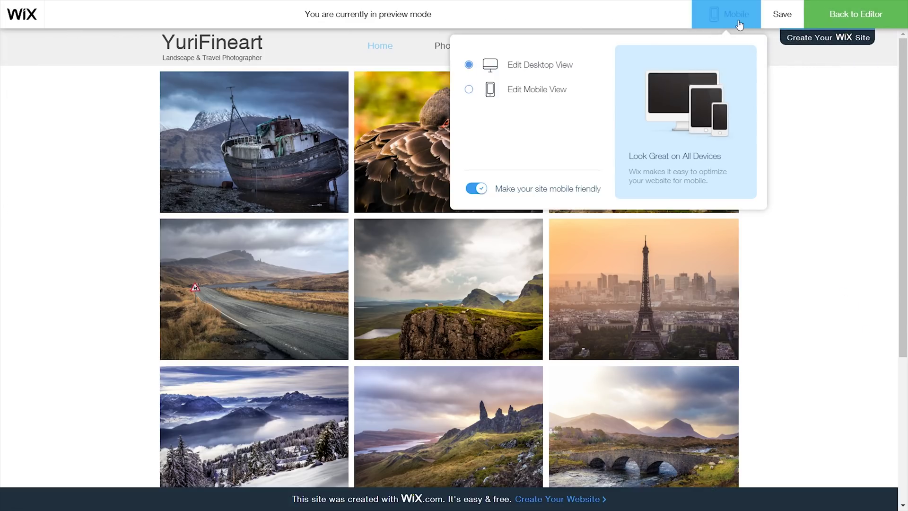
{"action": "left_click", "coordinate": [564, 95]}
{"action": "scroll", "coordinate": [484, 195], "scroll_direction": "down", "scroll_amount": 5}
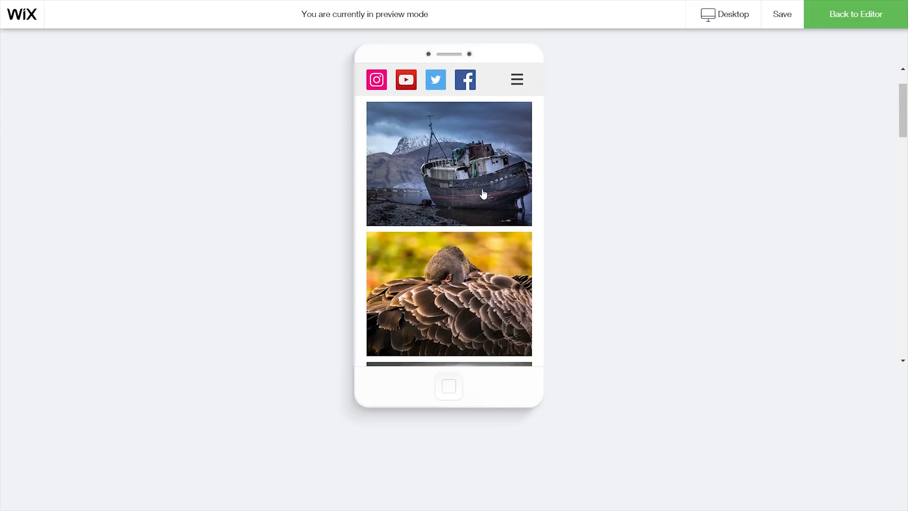
{"action": "scroll", "coordinate": [484, 195], "scroll_direction": "down", "scroll_amount": 3}
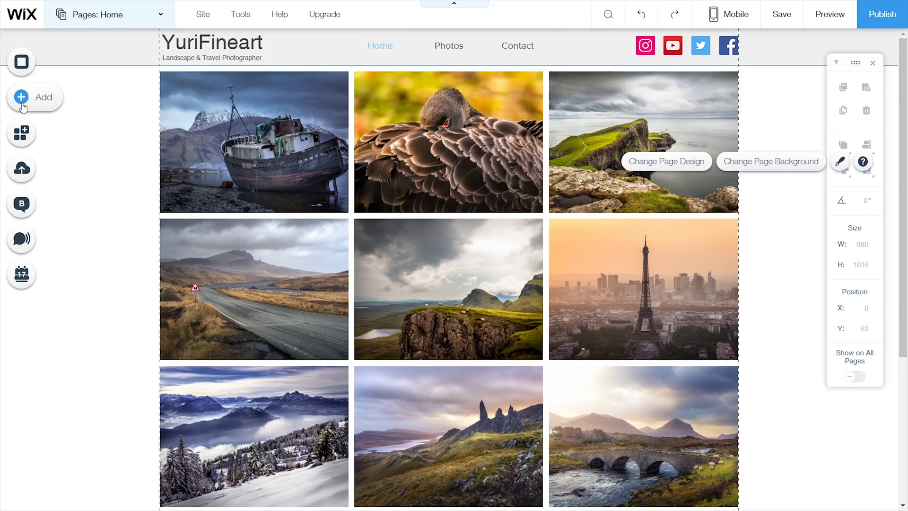
{"action": "left_click", "coordinate": [22, 105]}
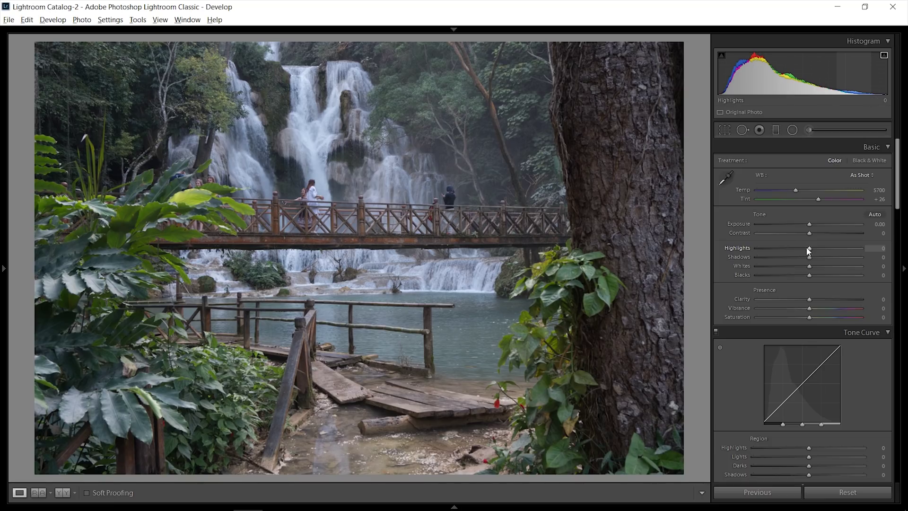
- In Lightroom Classic, set the waterfall photo's Highlights to −66, Shadows to +32 and Exposure to +0.20
{"action": "left_click_drag", "start_coordinate": [809, 249], "coordinate": [827, 256]}
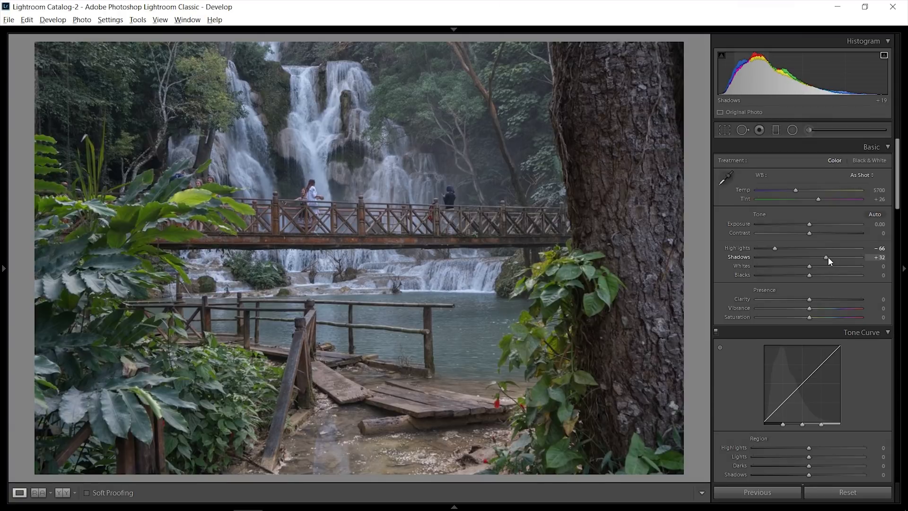
{"action": "left_click_drag", "start_coordinate": [807, 226], "coordinate": [814, 228]}
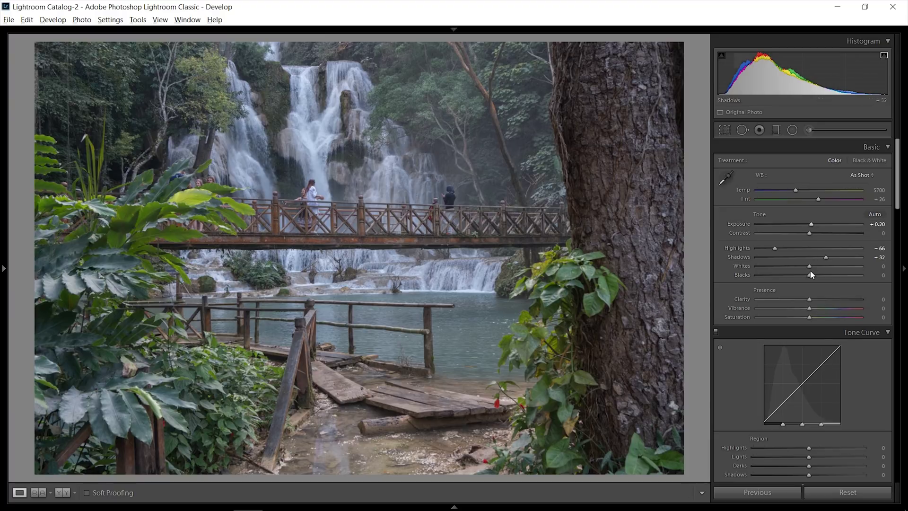
- Push Whites up to +79 to check for highlight clipping, and bring Whites back to +38
{"action": "left_click_drag", "start_coordinate": [813, 270], "coordinate": [851, 263]}
{"action": "left_click", "coordinate": [885, 55]}
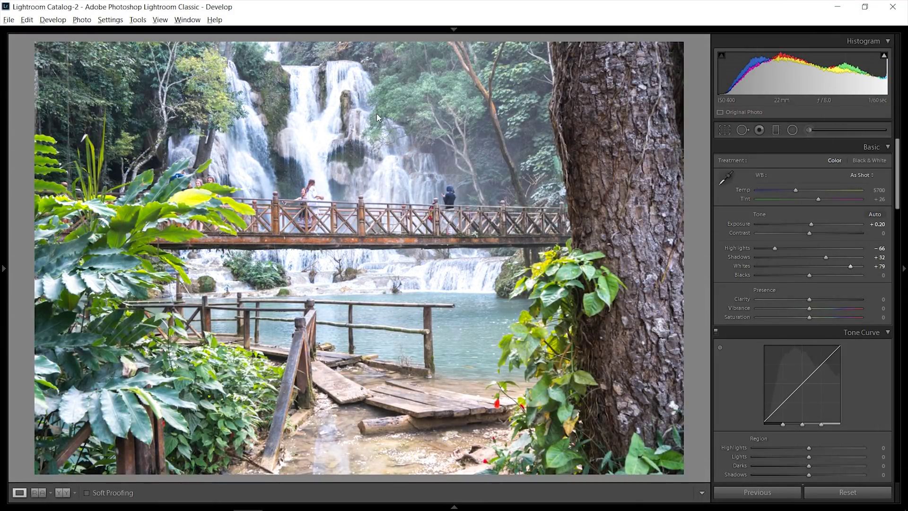
{"action": "left_click_drag", "start_coordinate": [850, 266], "coordinate": [827, 268]}
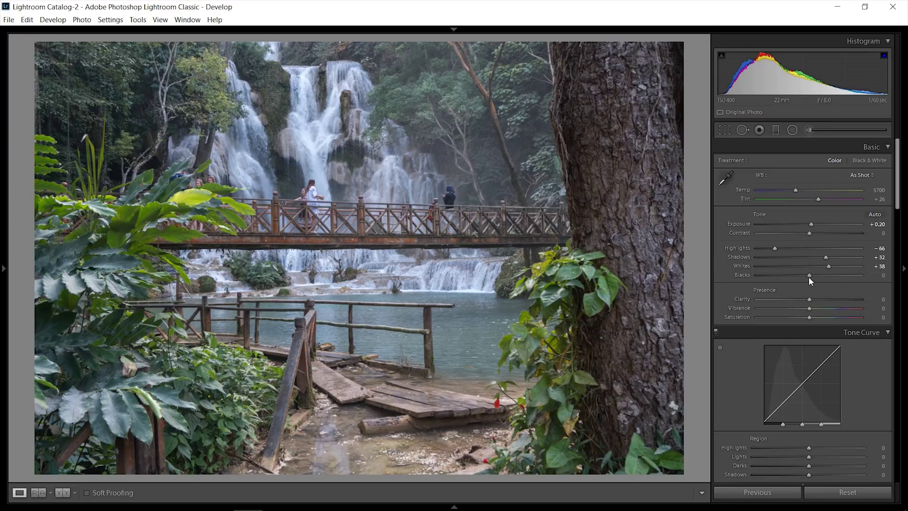
- Adjust Blacks while inspecting the dark areas around the planks up close, and settle on −17
{"action": "mouse_move", "coordinate": [809, 277]}
{"action": "left_mouse_down"}
{"action": "mouse_move", "coordinate": [789, 278]}
{"action": "mouse_move", "coordinate": [800, 278]}
{"action": "left_mouse_up"}
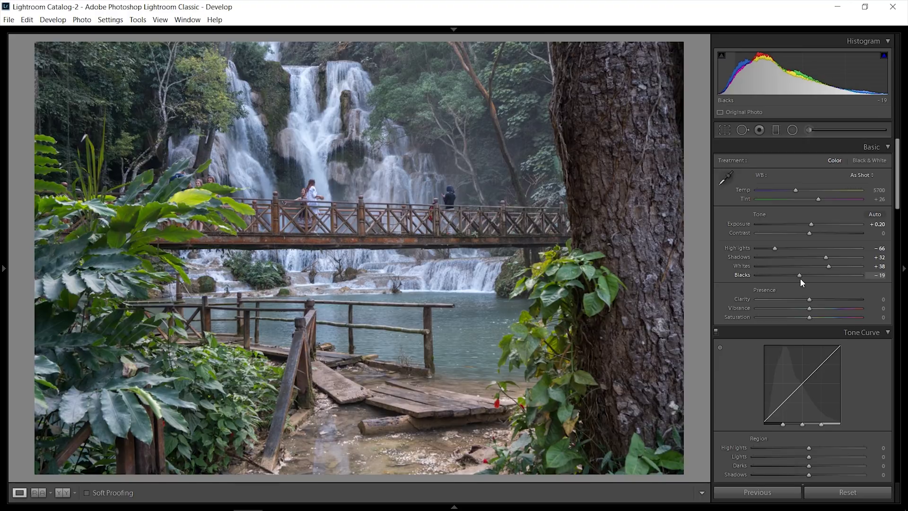
{"action": "left_click", "coordinate": [595, 428]}
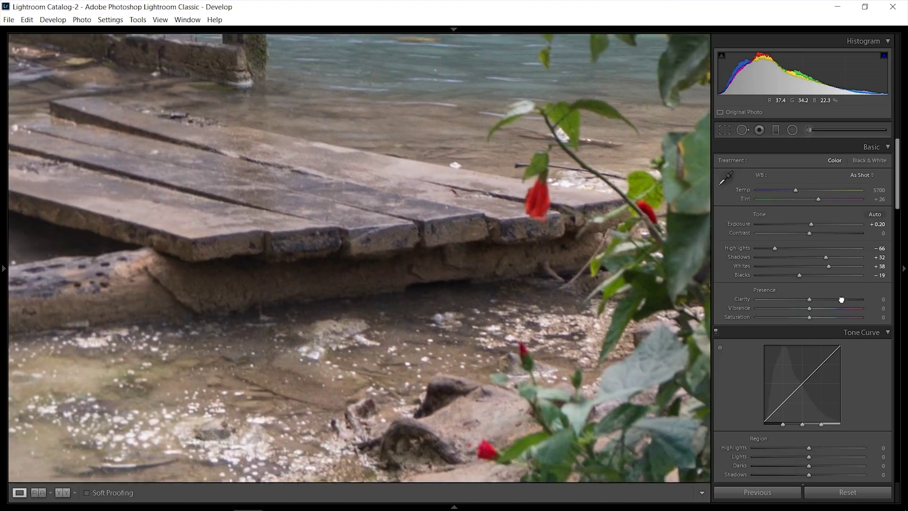
{"action": "left_click", "coordinate": [563, 300]}
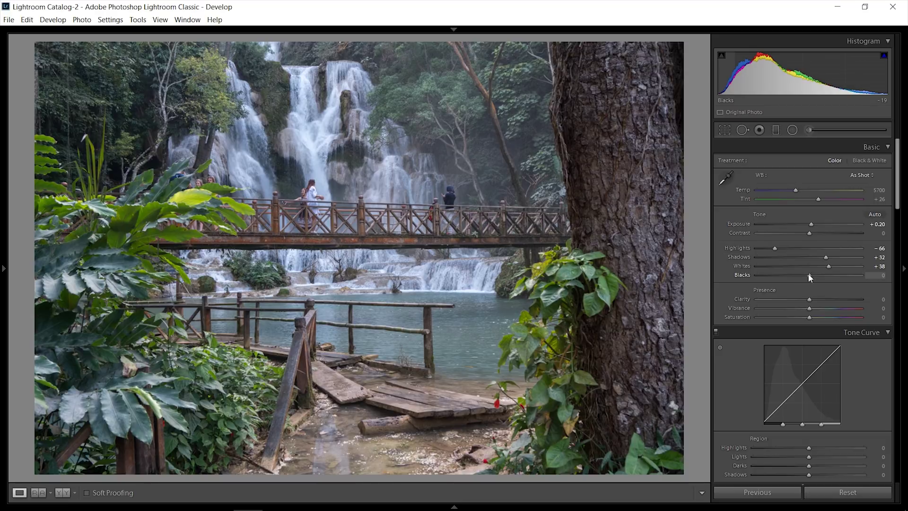
{"action": "left_click_drag", "start_coordinate": [809, 275], "coordinate": [840, 278]}
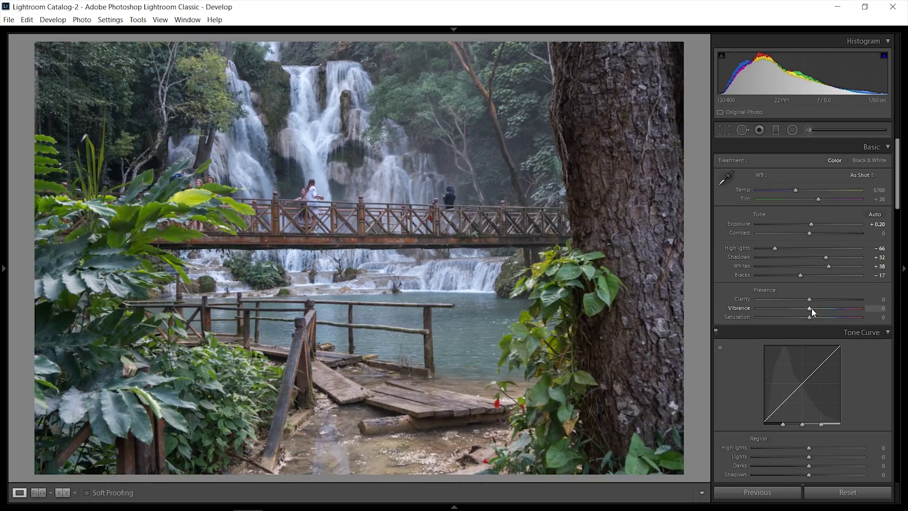
- Set Clarity to −16 and inspect the leaves, water and railing up close
{"action": "mouse_move", "coordinate": [812, 299]}
{"action": "left_mouse_down"}
{"action": "mouse_move", "coordinate": [847, 306]}
{"action": "mouse_move", "coordinate": [787, 300]}
{"action": "mouse_move", "coordinate": [801, 301]}
{"action": "left_mouse_up"}
{"action": "left_click", "coordinate": [577, 308]}
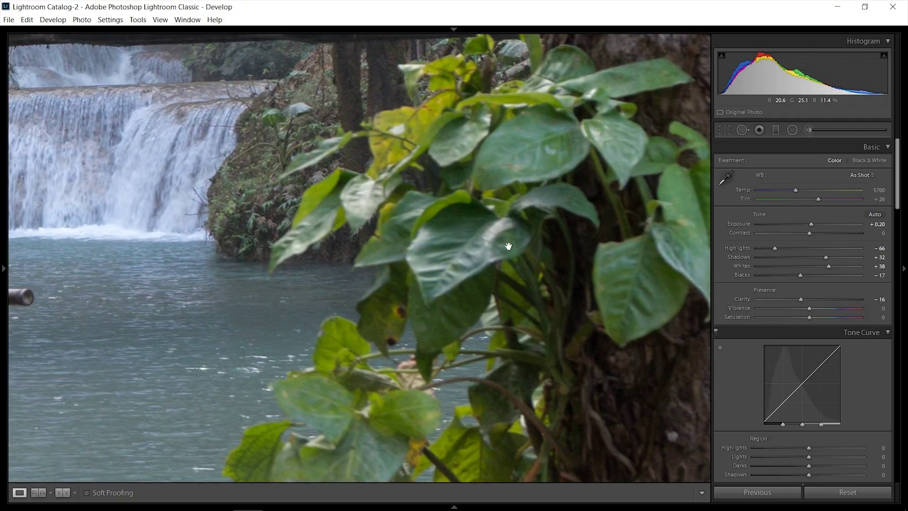
{"action": "left_click_drag", "start_coordinate": [408, 278], "coordinate": [515, 179]}
{"action": "key", "text": "Right"}
{"action": "key", "text": "Right"}
{"action": "key", "text": "Right"}
{"action": "key", "text": "Right"}
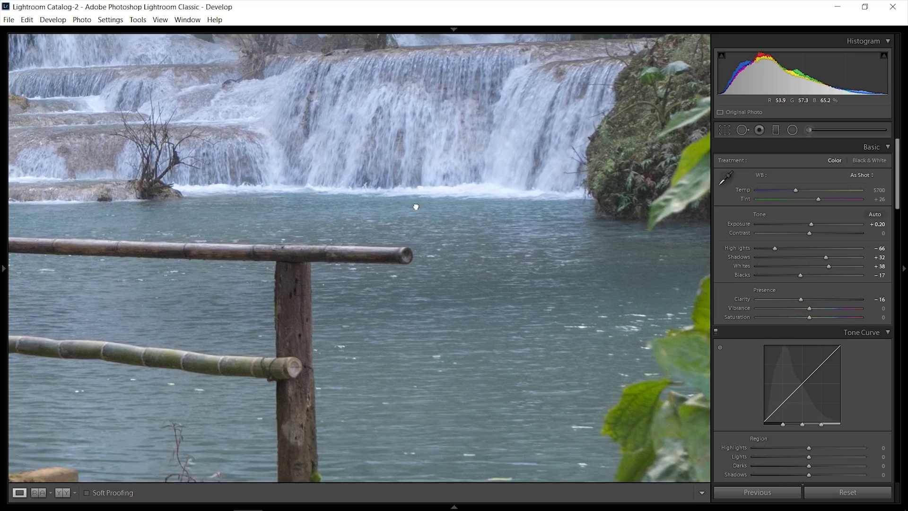
{"action": "key", "text": "ctrl+minus"}
{"action": "key", "text": "ctrl+minus"}
{"action": "key", "text": "ctrl+minus"}
{"action": "key", "text": "ctrl+minus"}
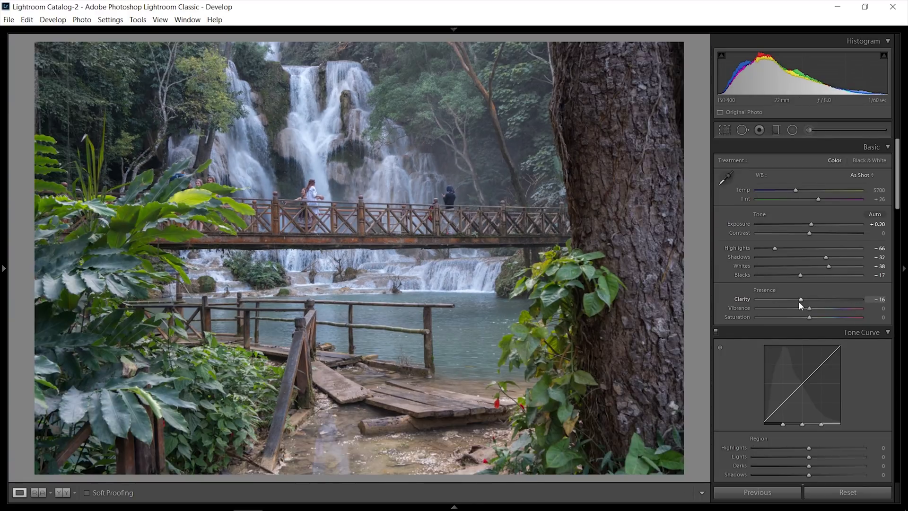
- Try Clarity at +100 and settle on −14
{"action": "left_click_drag", "start_coordinate": [799, 301], "coordinate": [905, 297]}
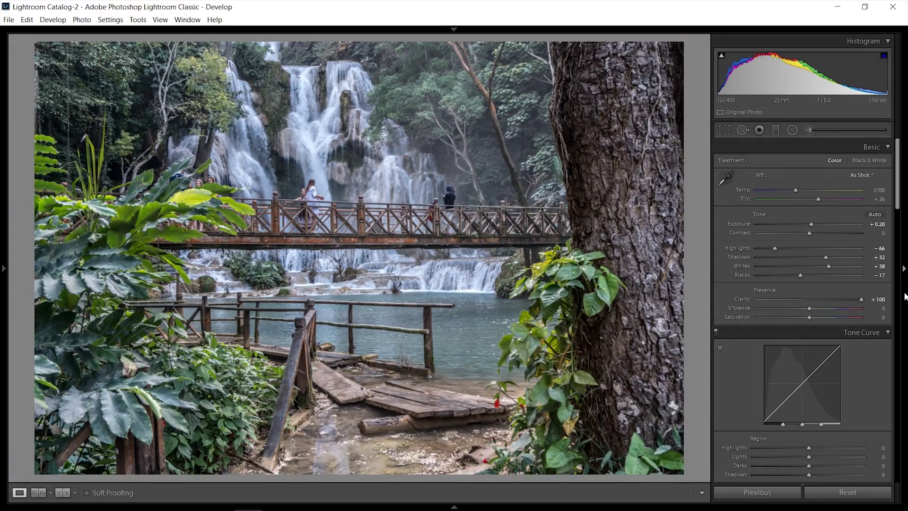
{"action": "mouse_move", "coordinate": [808, 303]}
{"action": "left_mouse_down"}
{"action": "mouse_move", "coordinate": [746, 314]}
{"action": "mouse_move", "coordinate": [805, 300]}
{"action": "left_mouse_up"}
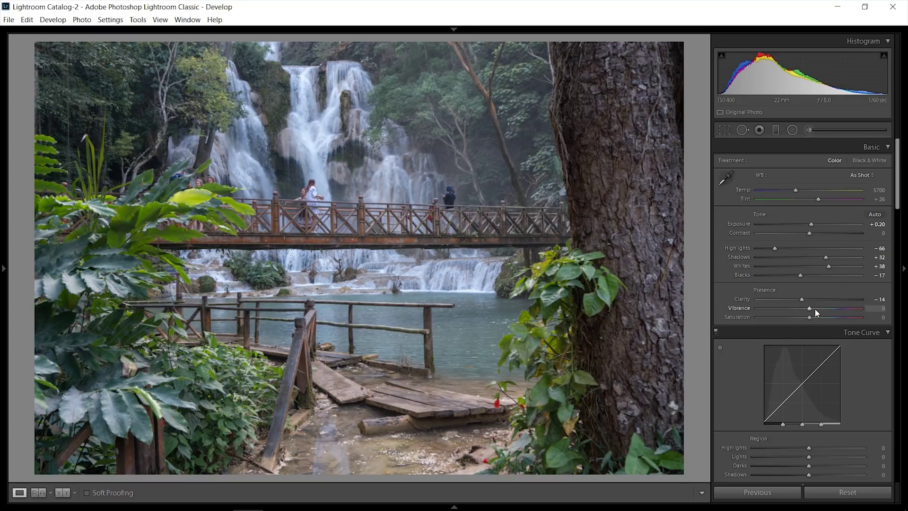
- Set Vibrance to +30 and Saturation to +8, and compare the photo before and after the edits
{"action": "left_click", "coordinate": [831, 309]}
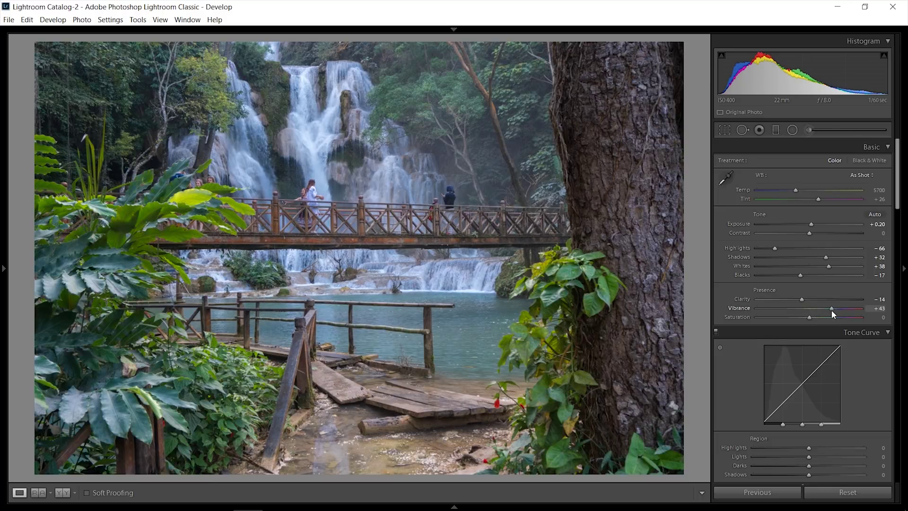
{"action": "mouse_move", "coordinate": [836, 311]}
{"action": "left_mouse_down"}
{"action": "mouse_move", "coordinate": [824, 310]}
{"action": "mouse_move", "coordinate": [894, 318]}
{"action": "mouse_move", "coordinate": [821, 321]}
{"action": "left_mouse_up"}
{"action": "left_click", "coordinate": [827, 317]}
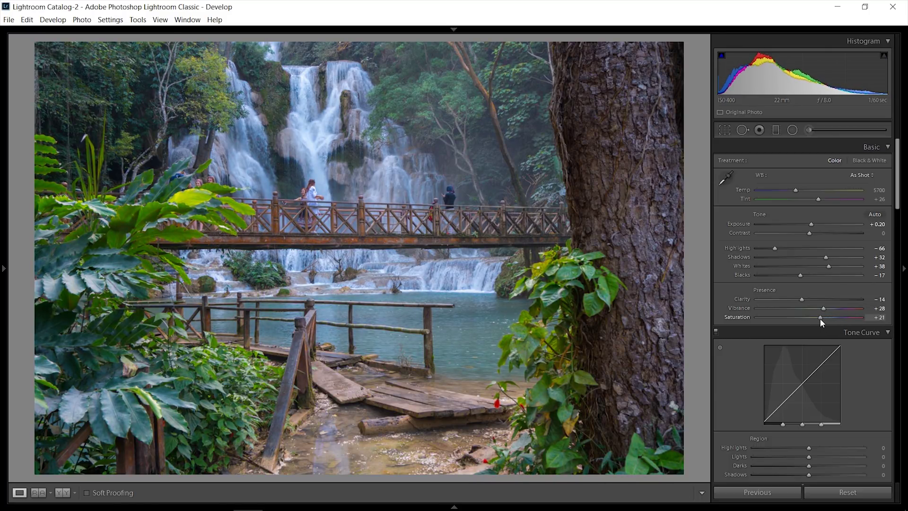
{"action": "left_click", "coordinate": [816, 308]}
{"action": "left_click_drag", "start_coordinate": [816, 310], "coordinate": [835, 305]}
{"action": "left_click_drag", "start_coordinate": [813, 318], "coordinate": [827, 312]}
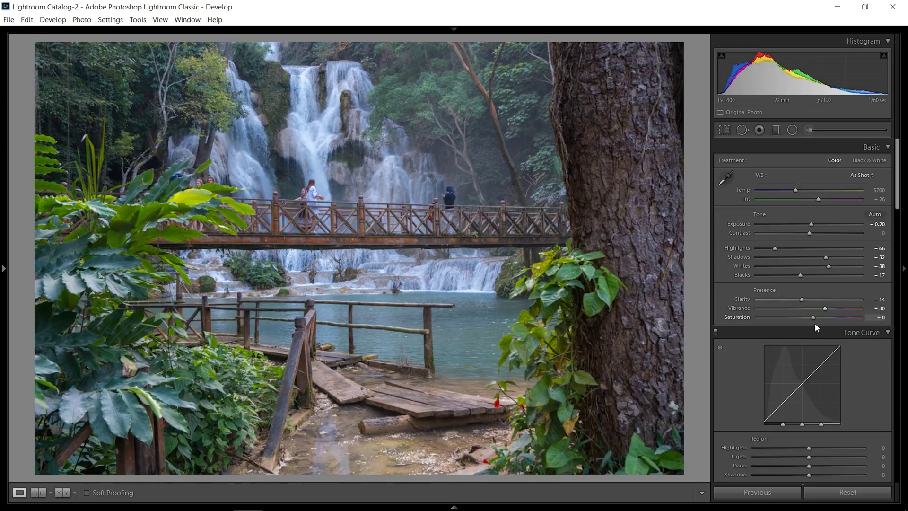
{"action": "key", "text": "y"}
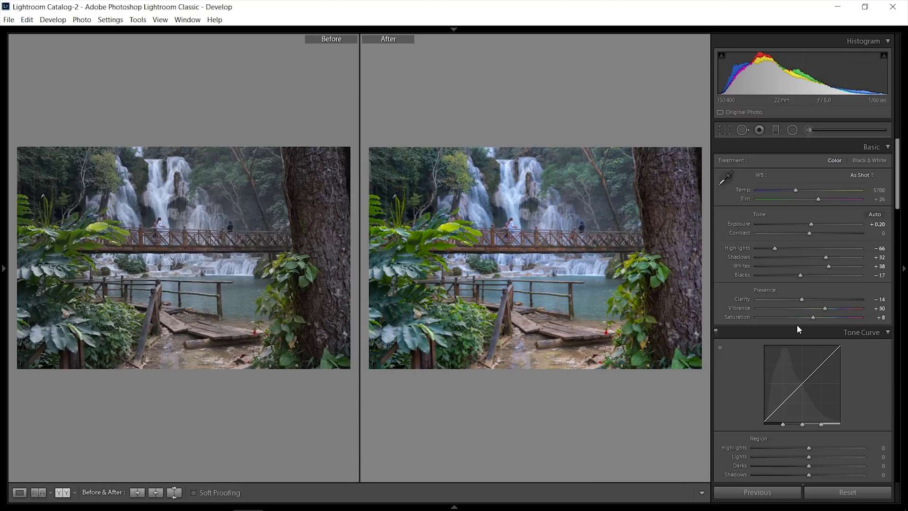
{"action": "key", "text": "y"}
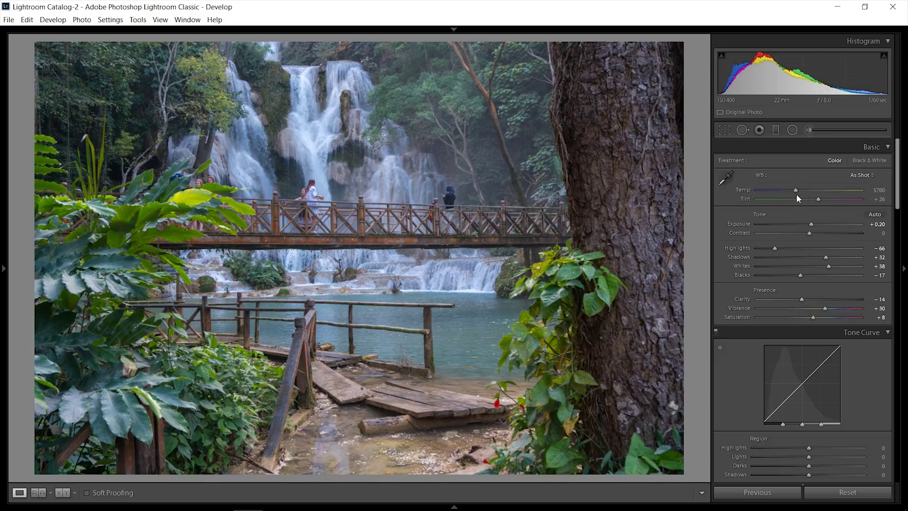
- Try a white balance temperature of 6796, inspect the railing and water up close, and reset the temperature
{"action": "left_click_drag", "start_coordinate": [797, 191], "coordinate": [807, 191]}
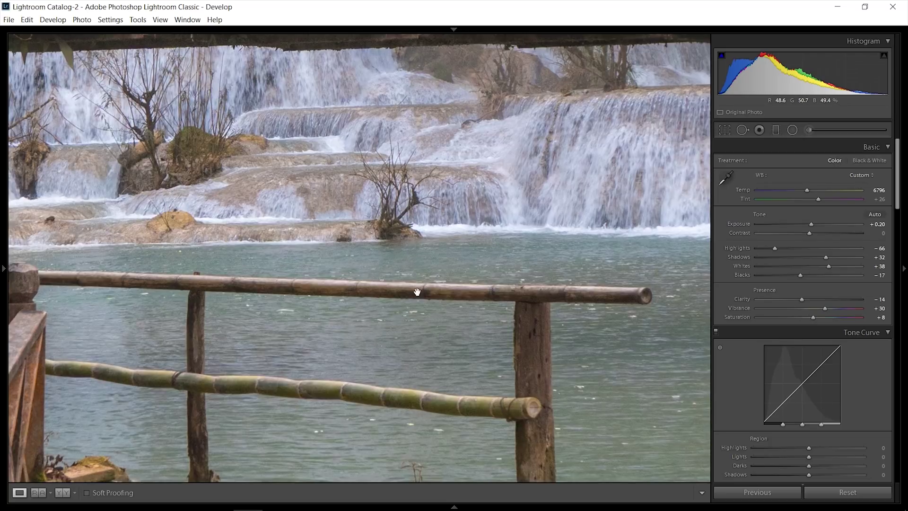
{"action": "left_click", "coordinate": [416, 290]}
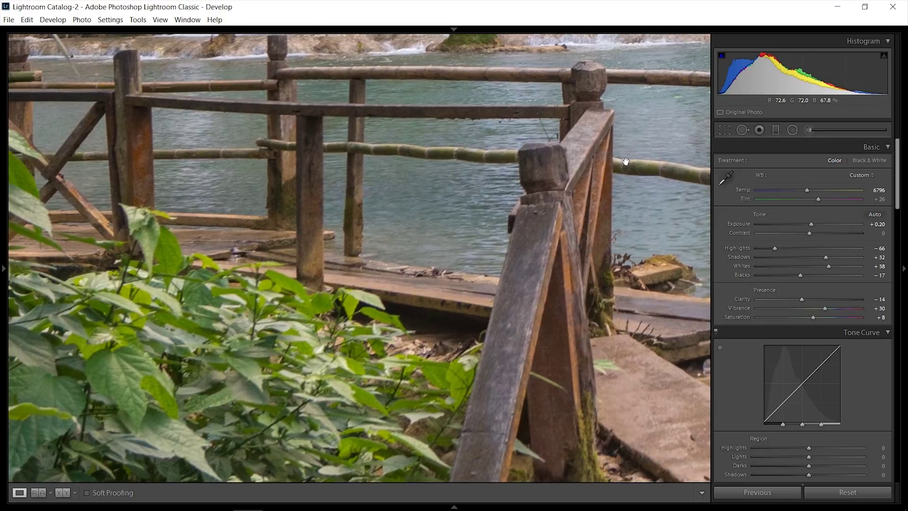
{"action": "left_click", "coordinate": [390, 287]}
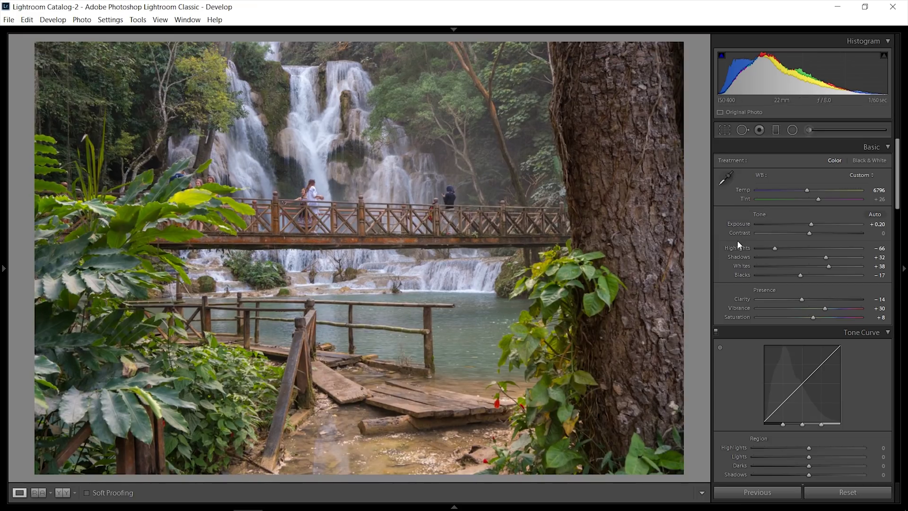
{"action": "left_click_drag", "start_coordinate": [749, 188], "coordinate": [740, 191]}
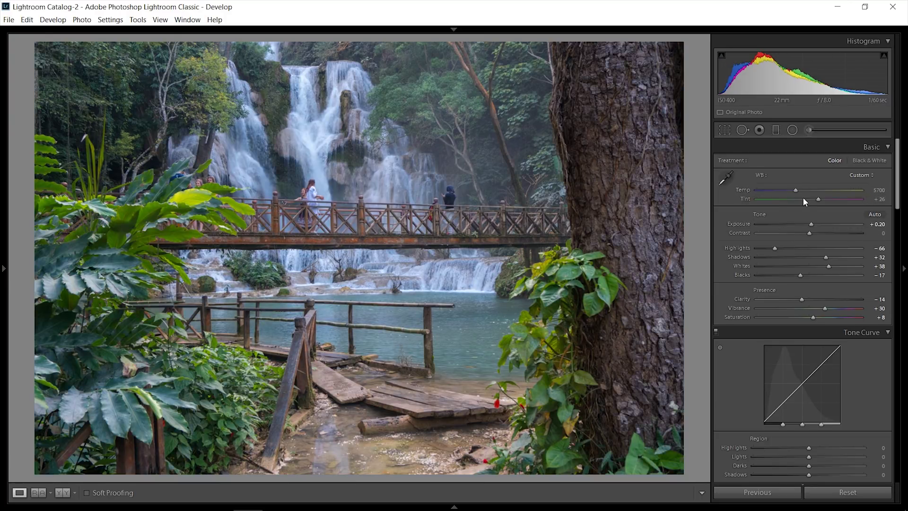
- Warm the photo slightly by setting the white balance temperature to 6027
{"action": "left_click_drag", "start_coordinate": [796, 191], "coordinate": [800, 192]}
{"action": "scroll", "coordinate": [801, 193], "scroll_direction": "down", "scroll_amount": 2}
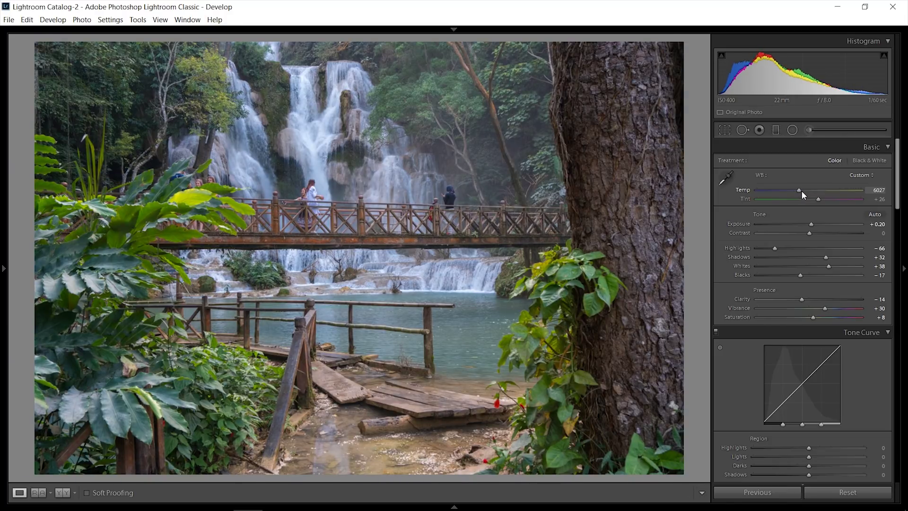
- Apply split toning to the highlights with an orange tint of hue 40 and saturation 77
{"action": "scroll", "coordinate": [862, 317], "scroll_direction": "down", "scroll_amount": 10}
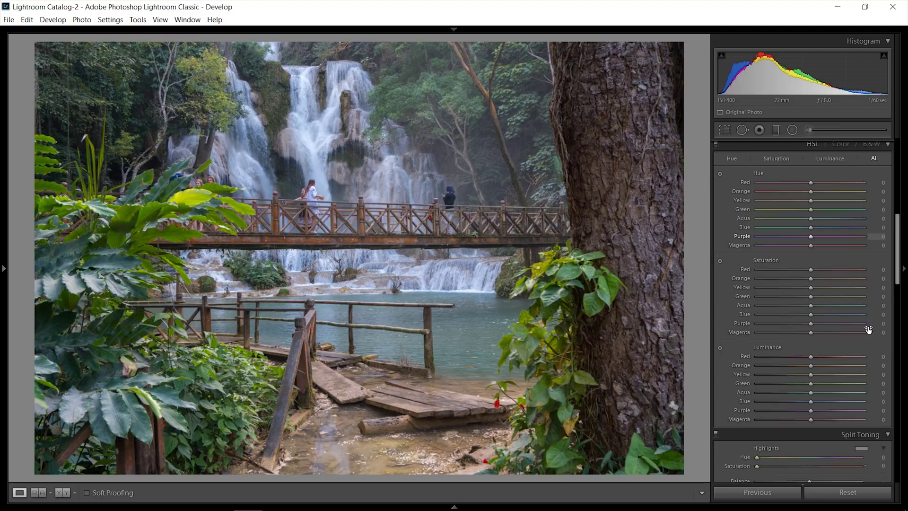
{"action": "scroll", "coordinate": [868, 330], "scroll_direction": "down", "scroll_amount": 5}
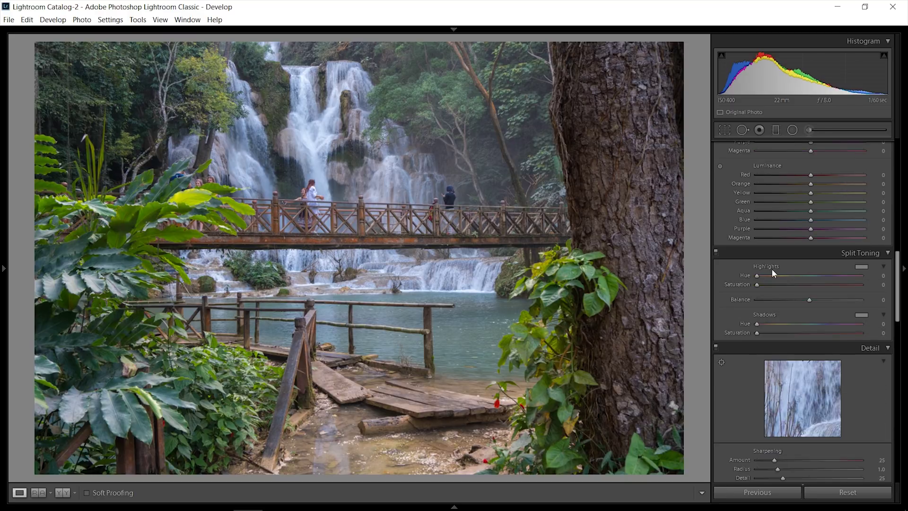
{"action": "left_click", "coordinate": [862, 267]}
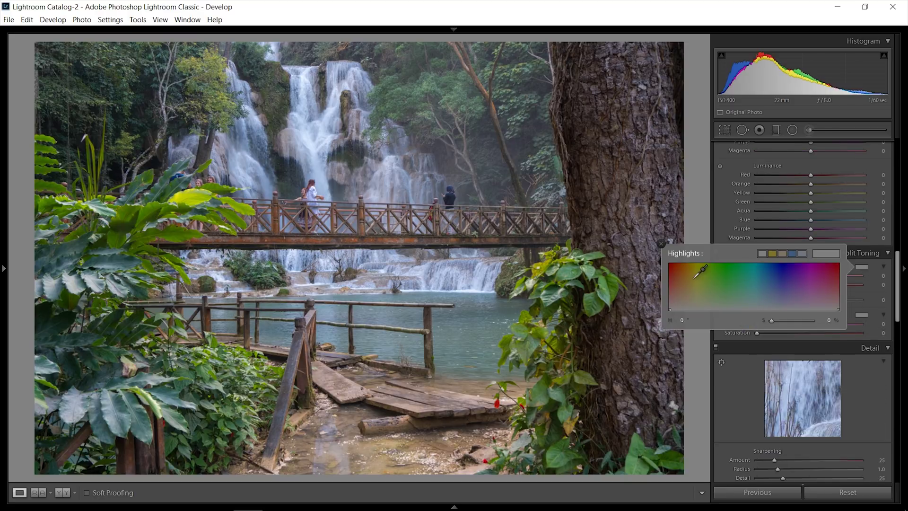
{"action": "mouse_move", "coordinate": [704, 274]}
{"action": "left_mouse_down"}
{"action": "mouse_move", "coordinate": [766, 272]}
{"action": "mouse_move", "coordinate": [687, 273]}
{"action": "left_mouse_up"}
{"action": "left_click", "coordinate": [834, 194]}
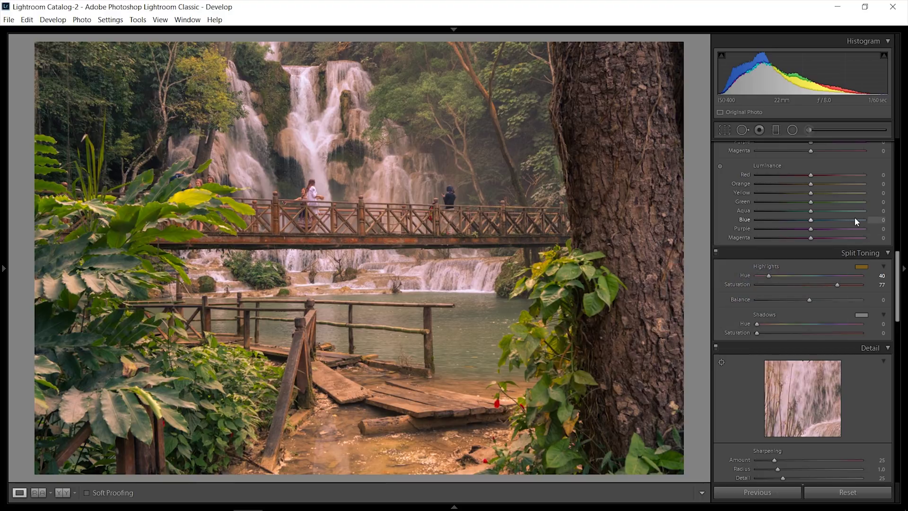
{"action": "scroll", "coordinate": [832, 324], "scroll_direction": "up", "scroll_amount": 5}
{"action": "scroll", "coordinate": [886, 374], "scroll_direction": "down", "scroll_amount": 5}
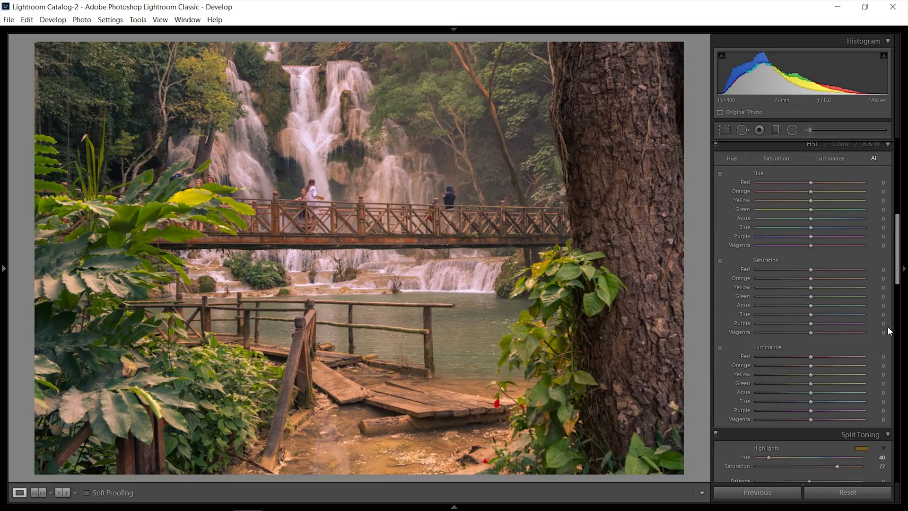
- Change the split toning highlights tint to a muted yellow with hue 57 and saturation 25
{"action": "left_click", "coordinate": [862, 267]}
{"action": "left_click_drag", "start_coordinate": [694, 270], "coordinate": [695, 270]}
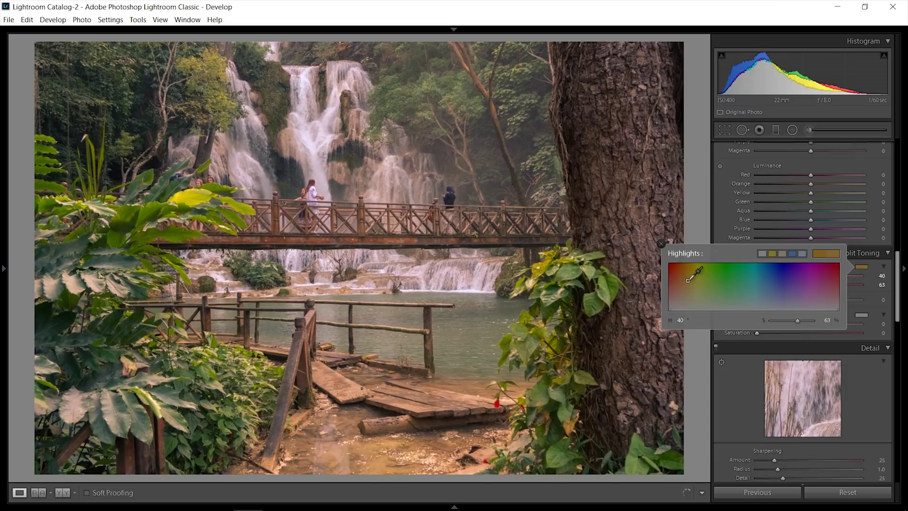
{"action": "mouse_move", "coordinate": [699, 276]}
{"action": "left_mouse_down"}
{"action": "mouse_move", "coordinate": [693, 288]}
{"action": "mouse_move", "coordinate": [703, 264]}
{"action": "mouse_move", "coordinate": [694, 263]}
{"action": "left_mouse_up"}
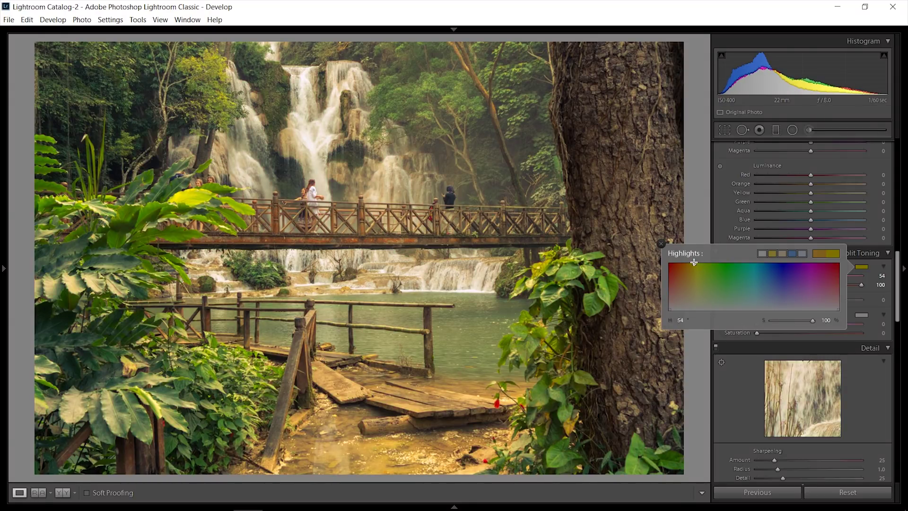
{"action": "left_click_drag", "start_coordinate": [694, 261], "coordinate": [695, 261]}
{"action": "left_click_drag", "start_coordinate": [813, 320], "coordinate": [782, 322]}
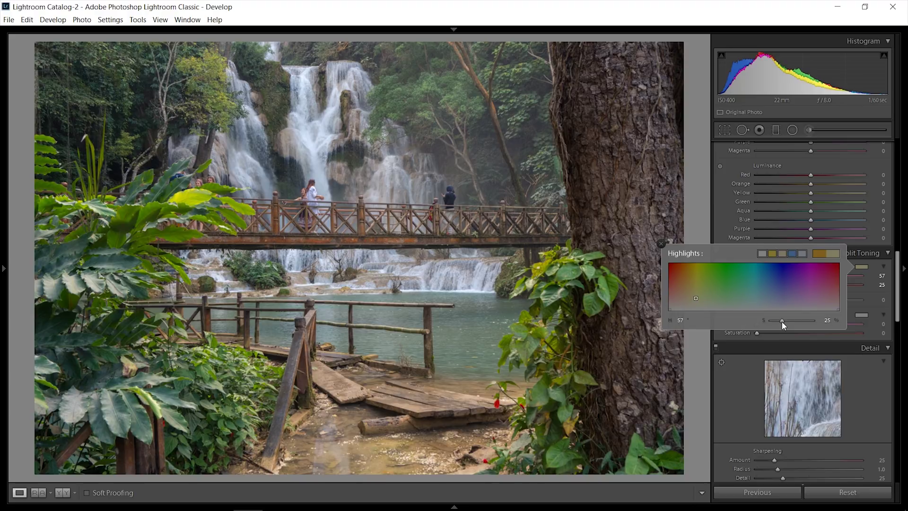
{"action": "left_click", "coordinate": [663, 267]}
- Tint the split toning shadows blue with hue 225 and saturation 25
{"action": "left_click", "coordinate": [866, 314]}
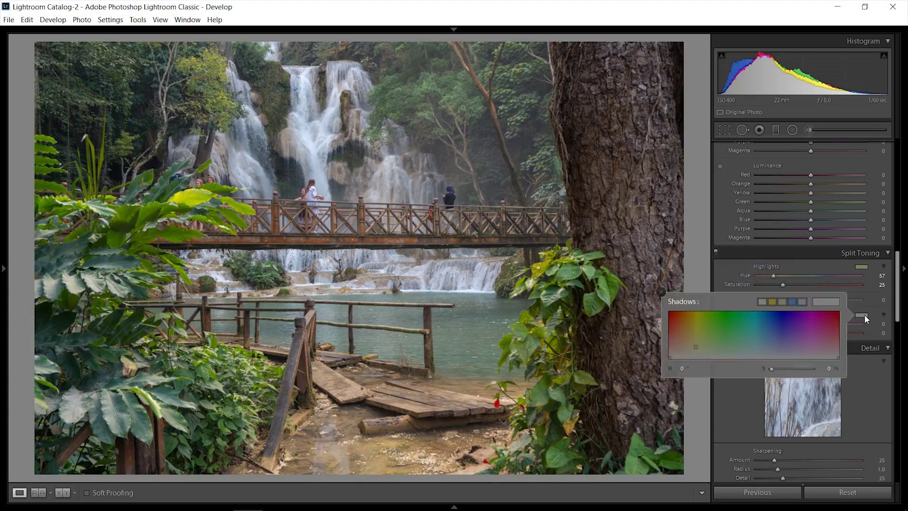
{"action": "left_click", "coordinate": [767, 319]}
{"action": "mouse_move", "coordinate": [767, 319]}
{"action": "left_mouse_down"}
{"action": "mouse_move", "coordinate": [786, 320]}
{"action": "mouse_move", "coordinate": [700, 321]}
{"action": "mouse_move", "coordinate": [671, 333]}
{"action": "mouse_move", "coordinate": [750, 326]}
{"action": "mouse_move", "coordinate": [770, 338]}
{"action": "mouse_move", "coordinate": [782, 317]}
{"action": "mouse_move", "coordinate": [771, 302]}
{"action": "left_mouse_up"}
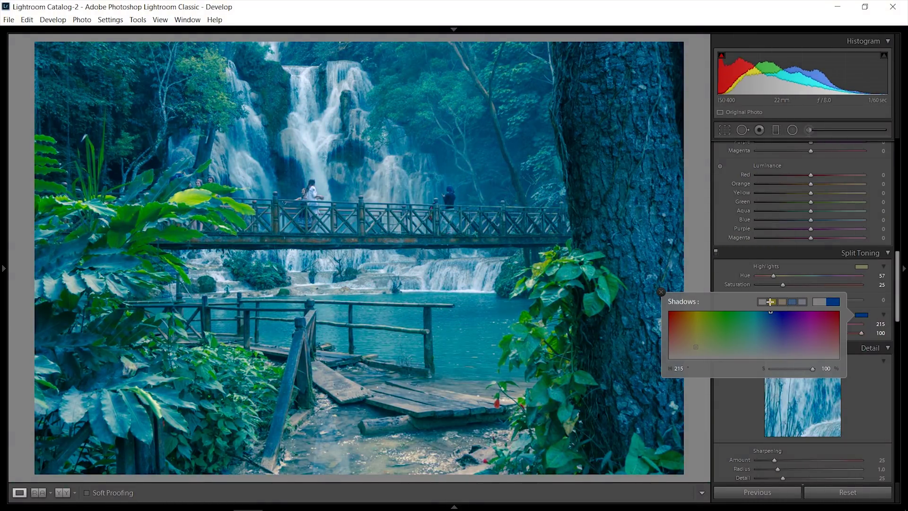
{"action": "mouse_move", "coordinate": [788, 373]}
{"action": "left_mouse_down"}
{"action": "mouse_move", "coordinate": [771, 374]}
{"action": "mouse_move", "coordinate": [792, 368]}
{"action": "mouse_move", "coordinate": [775, 340]}
{"action": "mouse_move", "coordinate": [779, 368]}
{"action": "left_mouse_up"}
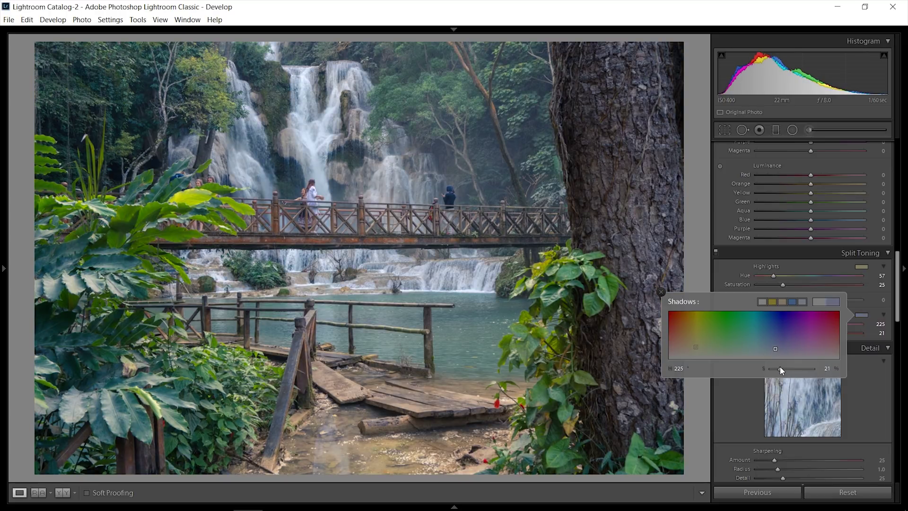
{"action": "left_click_drag", "start_coordinate": [781, 370], "coordinate": [783, 370]}
{"action": "left_click", "coordinate": [662, 291]}
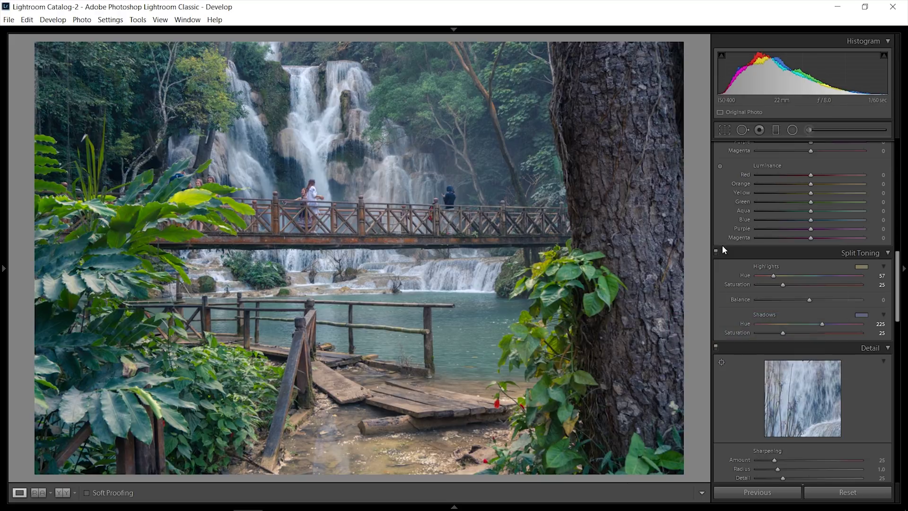
- Set the split toning highlights saturation to 36 and compare the photo with and without split toning
{"action": "left_click", "coordinate": [716, 252]}
{"action": "left_click", "coordinate": [716, 252]}
{"action": "left_click_drag", "start_coordinate": [788, 288], "coordinate": [796, 285]}
{"action": "left_click", "coordinate": [717, 252]}
{"action": "left_click", "coordinate": [717, 254]}
{"action": "left_click", "coordinate": [717, 254]}
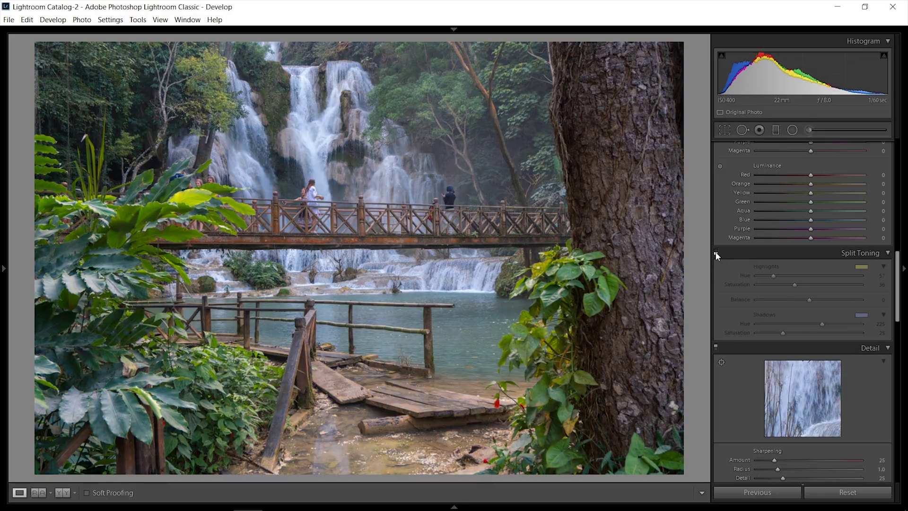
{"action": "left_click", "coordinate": [716, 254]}
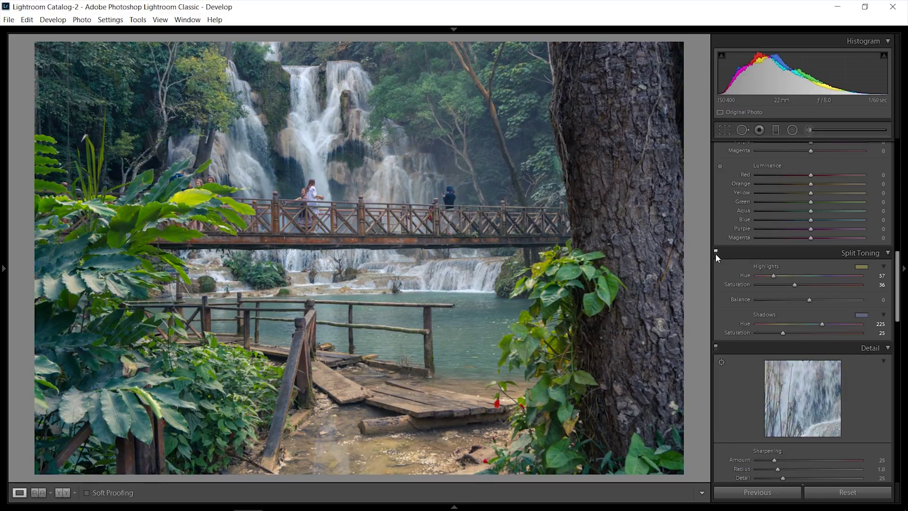
{"action": "left_click", "coordinate": [717, 254]}
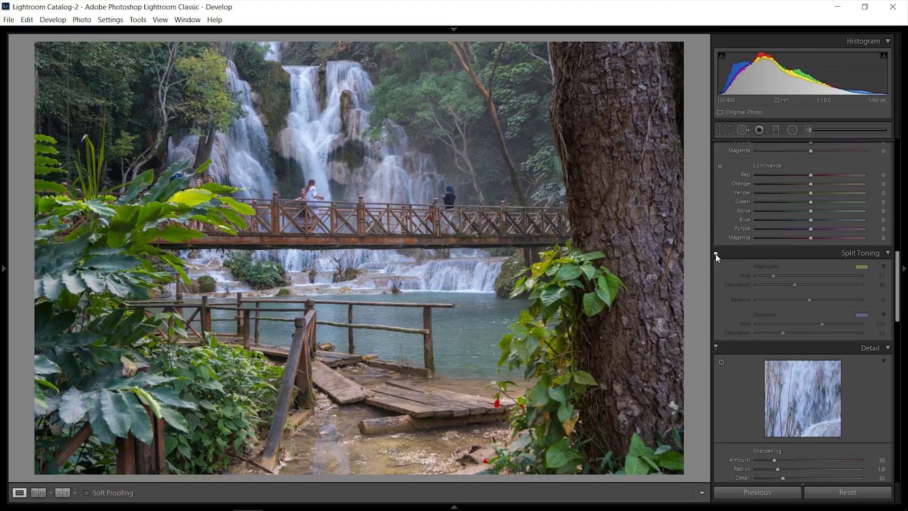
{"action": "left_click", "coordinate": [717, 254]}
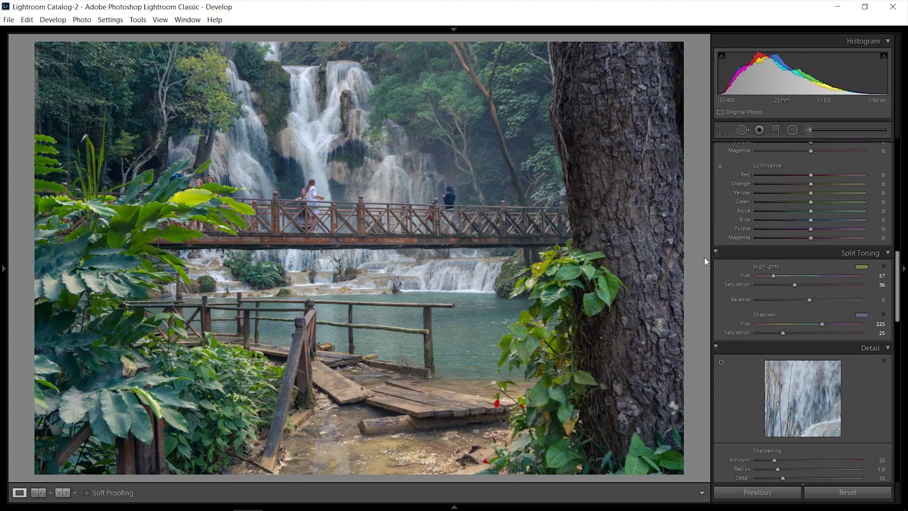
{"action": "left_click", "coordinate": [318, 124]}
{"action": "left_click_drag", "start_coordinate": [284, 260], "coordinate": [374, 86]}
{"action": "left_click_drag", "start_coordinate": [374, 378], "coordinate": [355, 355]}
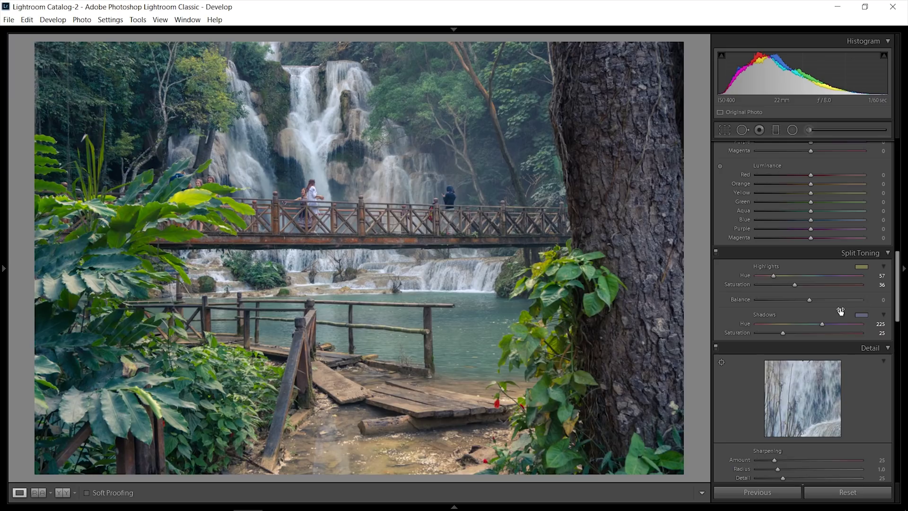
- Shape the tone curve with Lights at +21 and Shadows at -7, and compare the photo with and without it
{"action": "scroll", "coordinate": [841, 311], "scroll_direction": "up", "scroll_amount": 10}
{"action": "scroll", "coordinate": [861, 332], "scroll_direction": "down", "scroll_amount": 3}
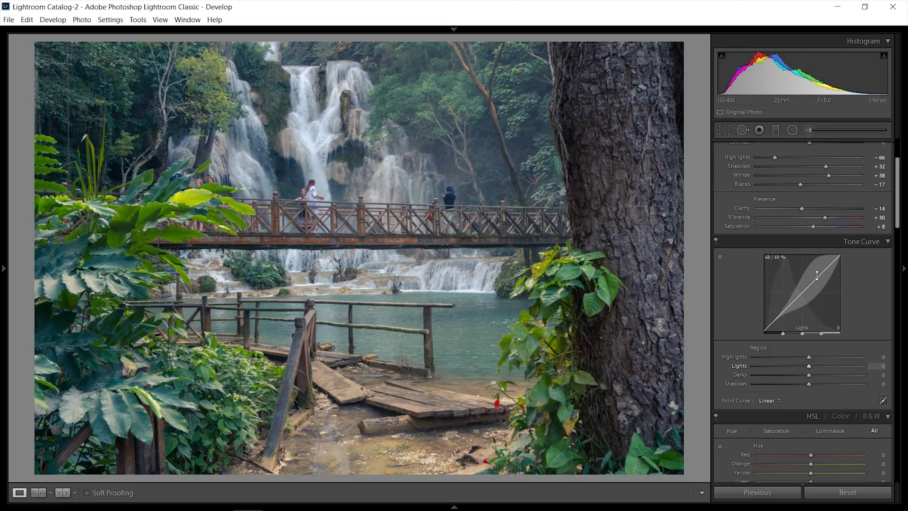
{"action": "left_click_drag", "start_coordinate": [809, 281], "coordinate": [809, 268]}
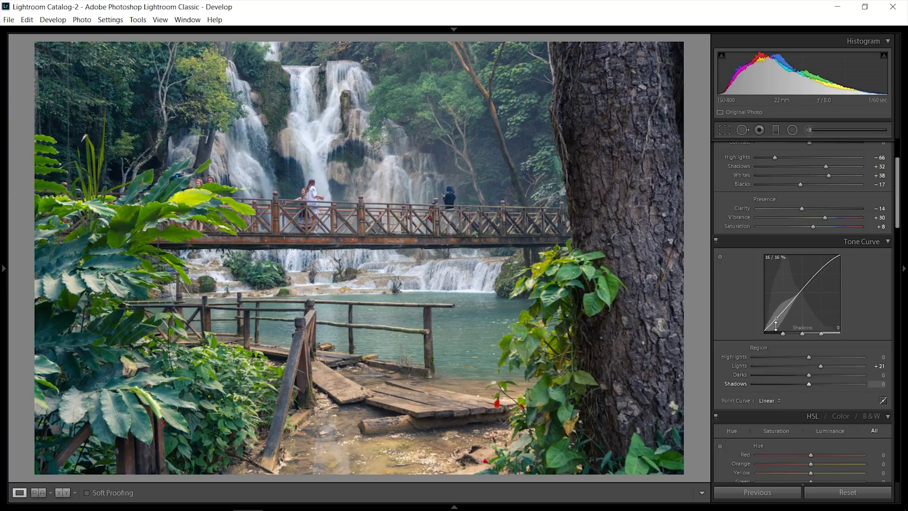
{"action": "left_click_drag", "start_coordinate": [776, 318], "coordinate": [776, 320]}
{"action": "left_click", "coordinate": [716, 241]}
{"action": "left_click", "coordinate": [715, 240]}
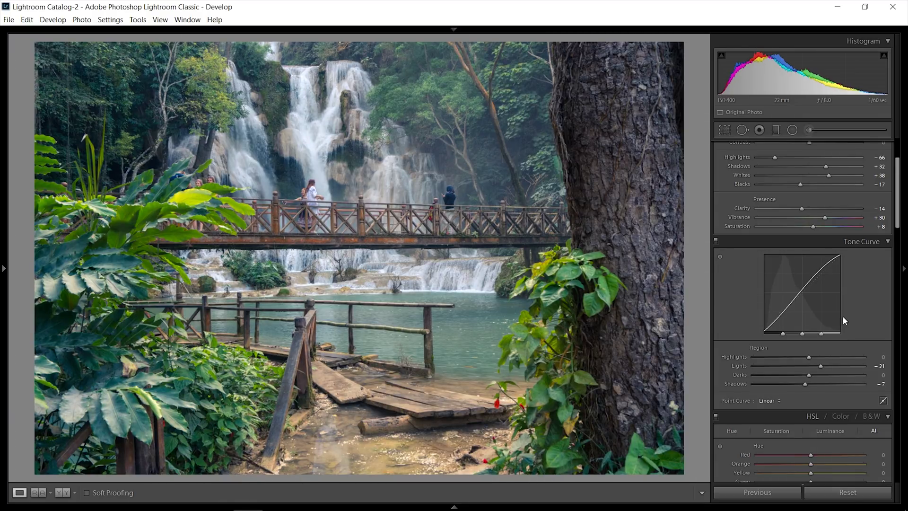
- Sharpen the photo with Amount 62, Detail 0 and Masking 82, and raise the color noise reduction
{"action": "scroll", "coordinate": [857, 314], "scroll_direction": "up", "scroll_amount": 2}
{"action": "scroll", "coordinate": [866, 359], "scroll_direction": "down", "scroll_amount": 2}
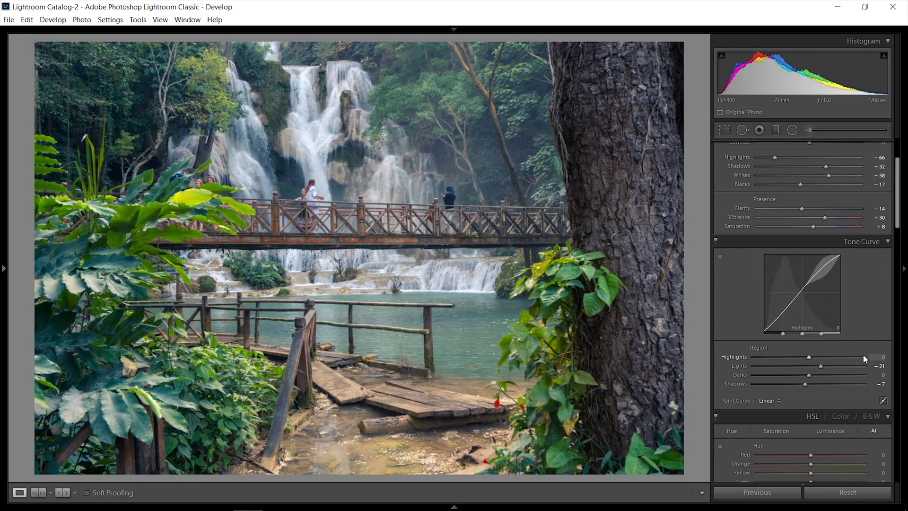
{"action": "scroll", "coordinate": [863, 356], "scroll_direction": "down", "scroll_amount": 4}
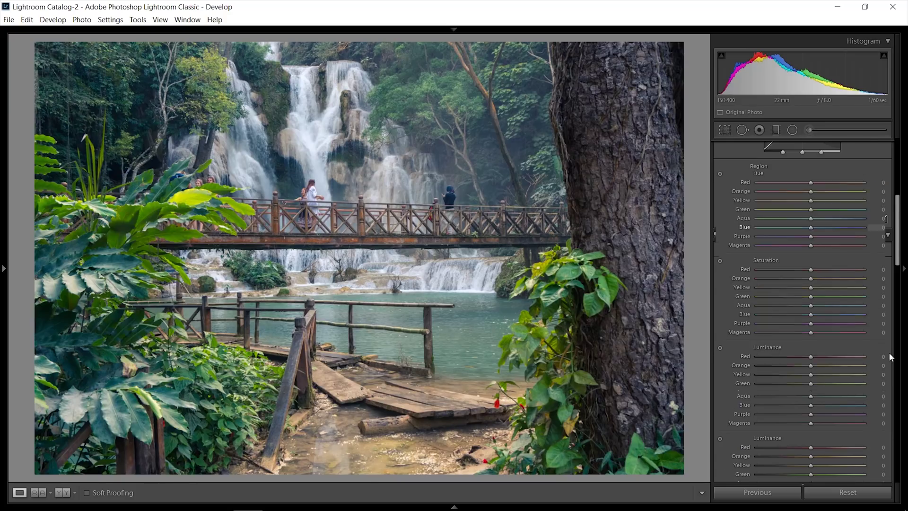
{"action": "scroll", "coordinate": [880, 357], "scroll_direction": "down", "scroll_amount": 5}
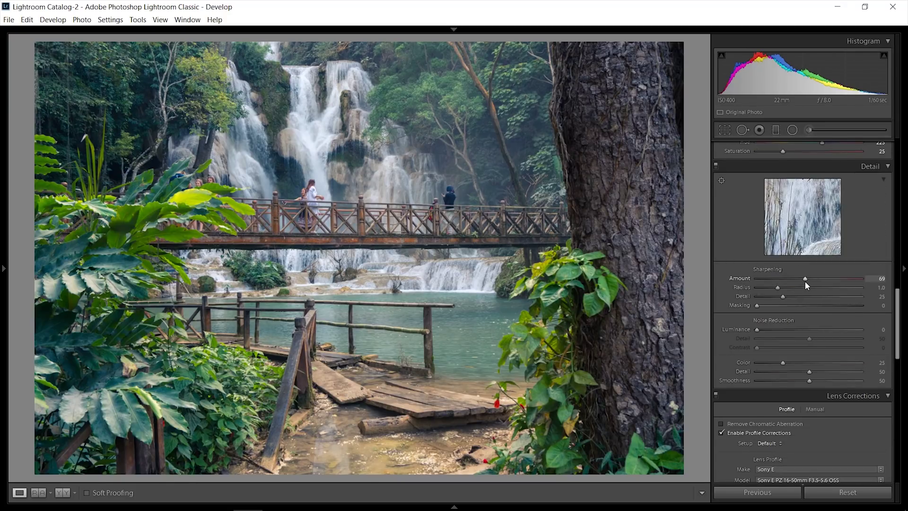
{"action": "left_click_drag", "start_coordinate": [802, 281], "coordinate": [746, 298]}
{"action": "left_click_drag", "start_coordinate": [757, 306], "coordinate": [842, 322]}
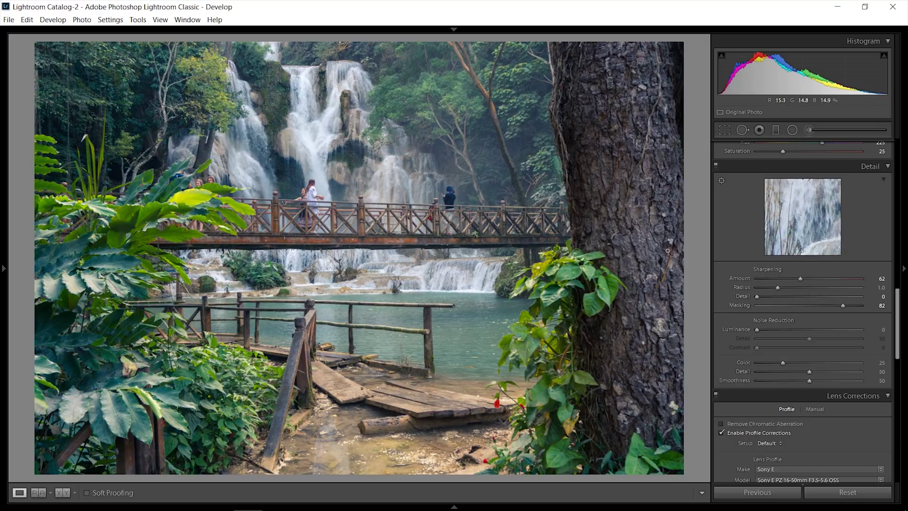
{"action": "left_click_drag", "start_coordinate": [801, 364], "coordinate": [862, 362]}
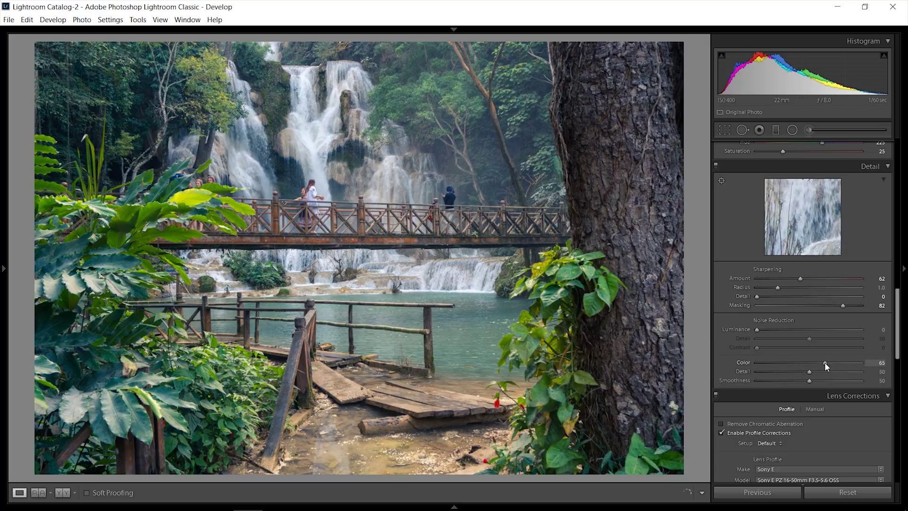
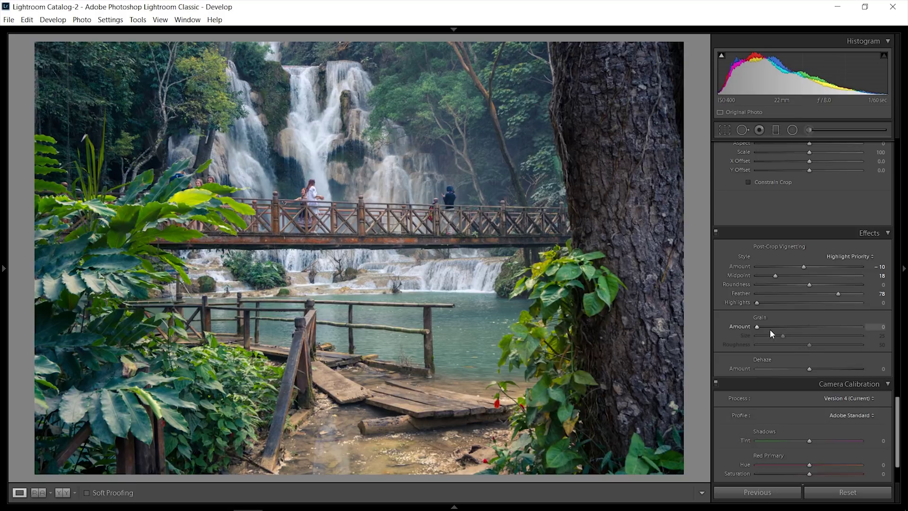
- Try the Camera Clear, Camera Deep and Camera Landscape calibration profiles on the photo
{"action": "scroll", "coordinate": [855, 434], "scroll_direction": "down", "scroll_amount": 2}
{"action": "left_click", "coordinate": [859, 349]}
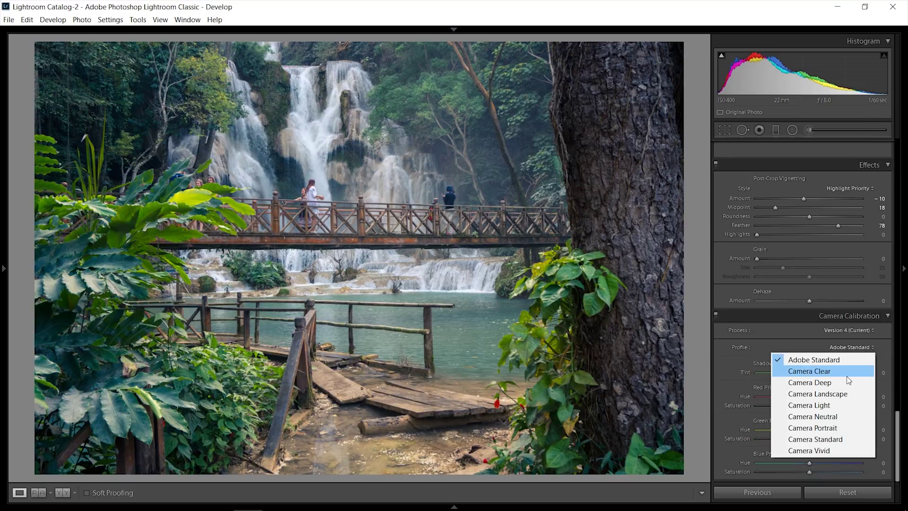
{"action": "left_click", "coordinate": [828, 371]}
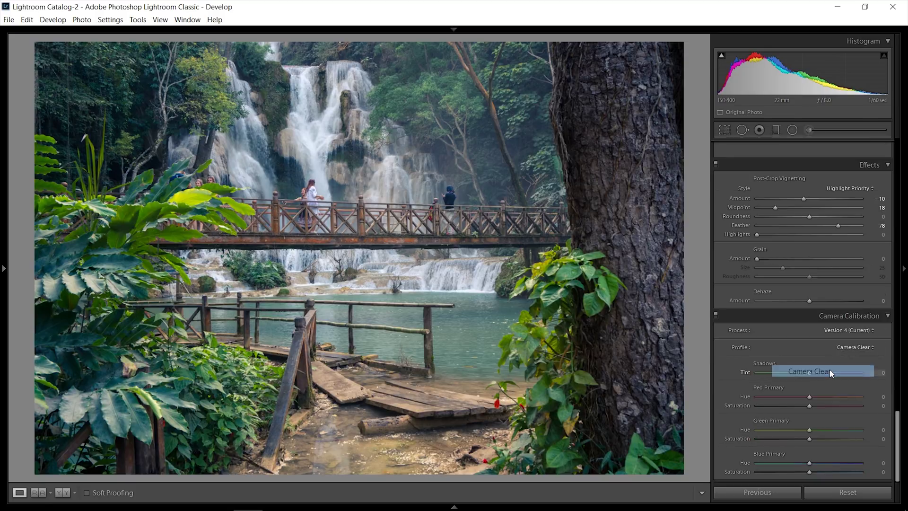
{"action": "left_click", "coordinate": [855, 347]}
{"action": "left_click", "coordinate": [848, 381]}
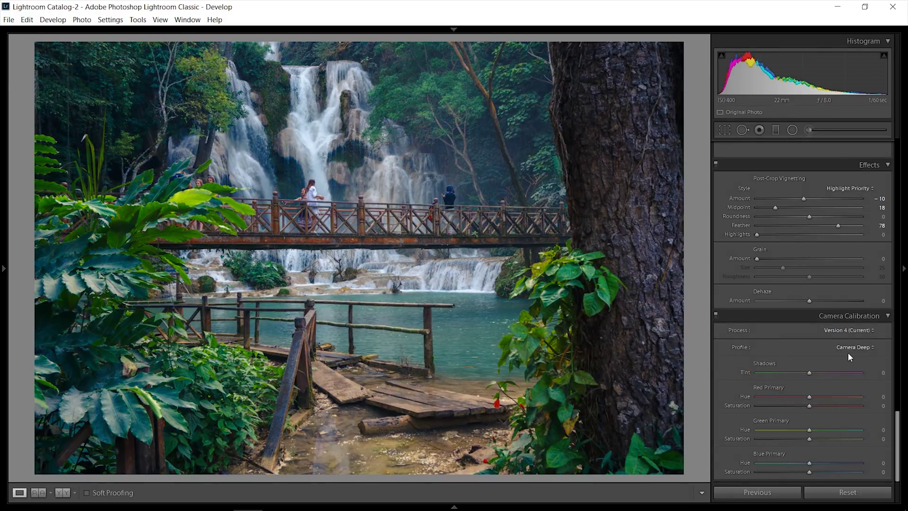
{"action": "left_click", "coordinate": [850, 353]}
{"action": "left_click", "coordinate": [836, 394]}
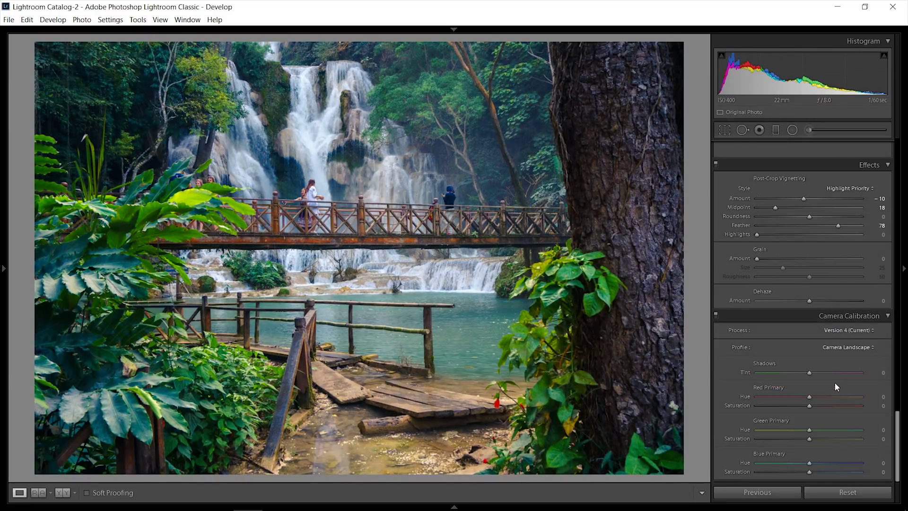
- Try the Camera Light, Camera Neutral and Camera Portrait calibration profiles on the photo
{"action": "left_click", "coordinate": [847, 349]}
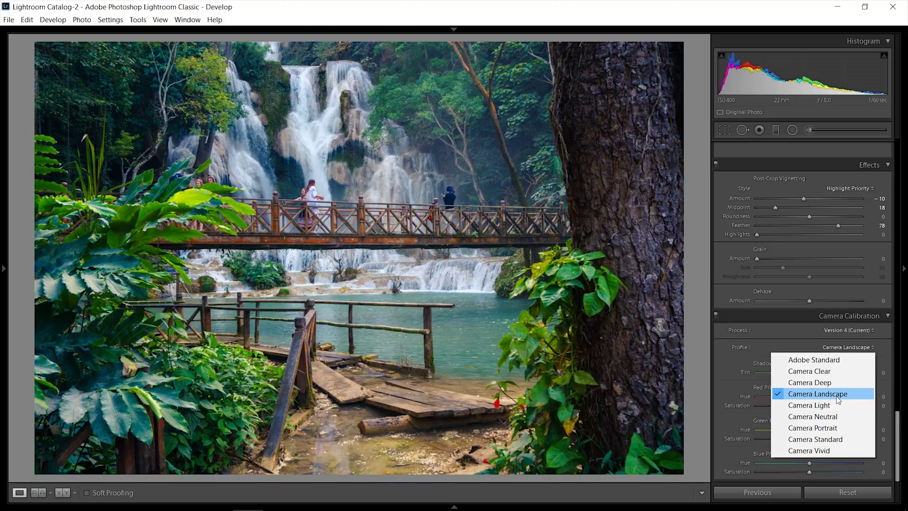
{"action": "left_click", "coordinate": [835, 405]}
{"action": "left_click", "coordinate": [836, 349]}
{"action": "left_click", "coordinate": [827, 416]}
{"action": "left_click", "coordinate": [853, 349]}
{"action": "left_click", "coordinate": [824, 429]}
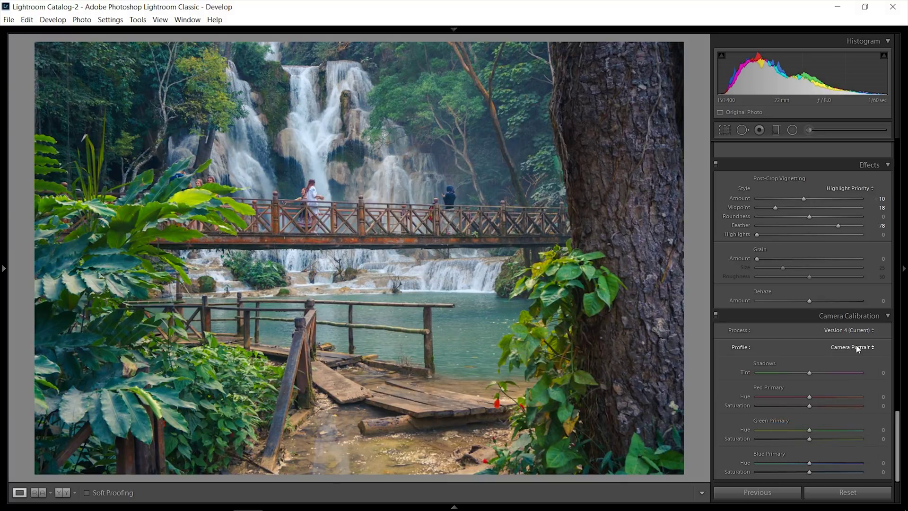
- Try the Camera Standard and Camera Vivid calibration profiles, and return to Adobe Standard
{"action": "left_click", "coordinate": [855, 350]}
{"action": "left_click", "coordinate": [829, 439]}
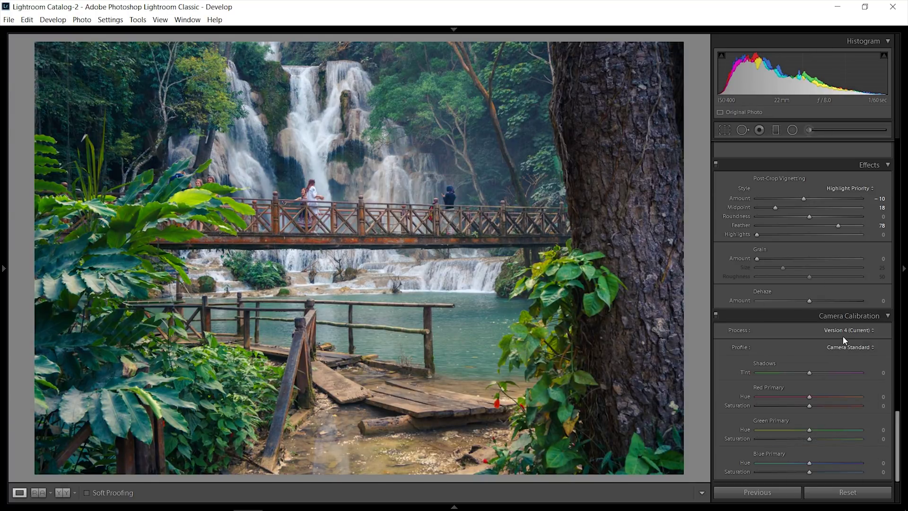
{"action": "left_click", "coordinate": [849, 348]}
{"action": "left_click", "coordinate": [827, 449]}
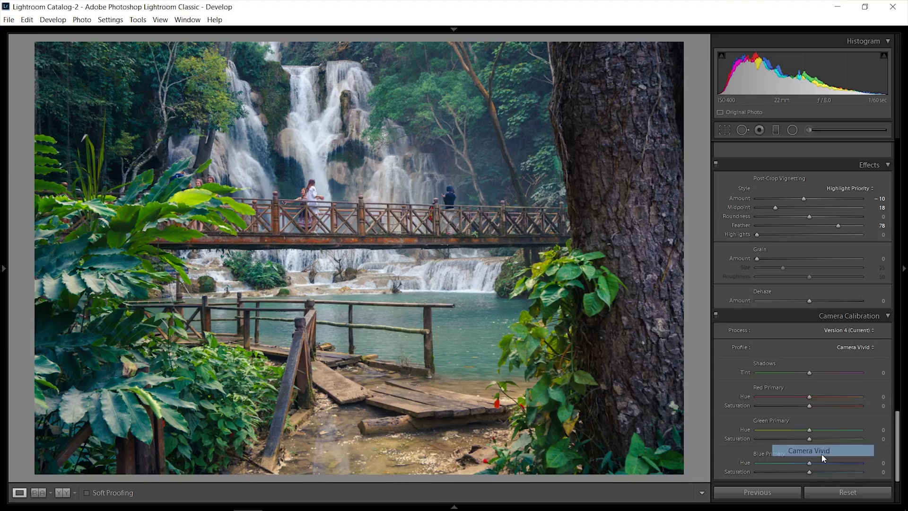
{"action": "left_click", "coordinate": [852, 350]}
{"action": "left_click", "coordinate": [847, 360]}
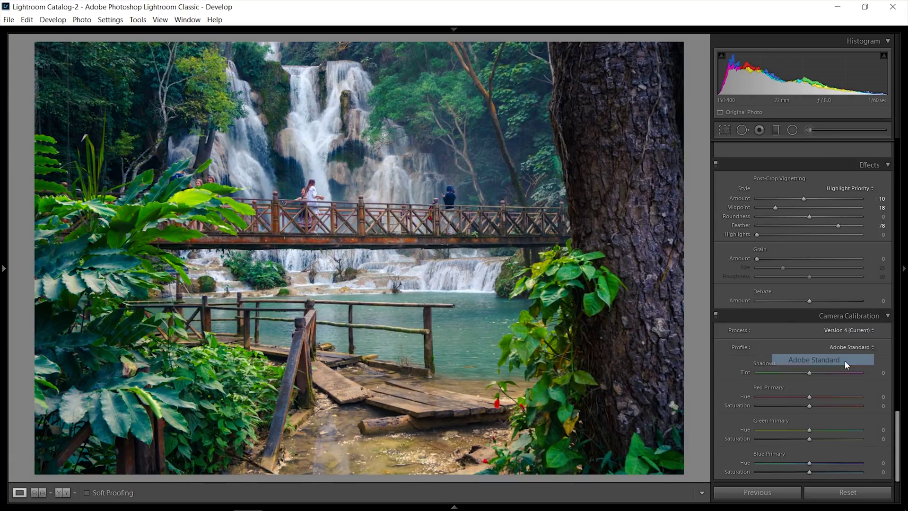
- Compare the Camera Vivid calibration profile with Adobe Standard, ending on Adobe Standard
{"action": "left_click", "coordinate": [854, 348]}
{"action": "left_click", "coordinate": [858, 452]}
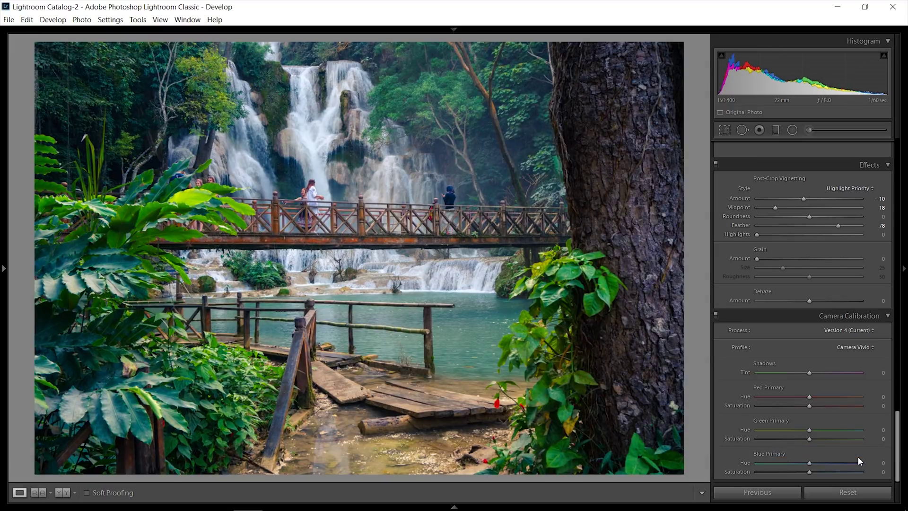
{"action": "left_click", "coordinate": [856, 348]}
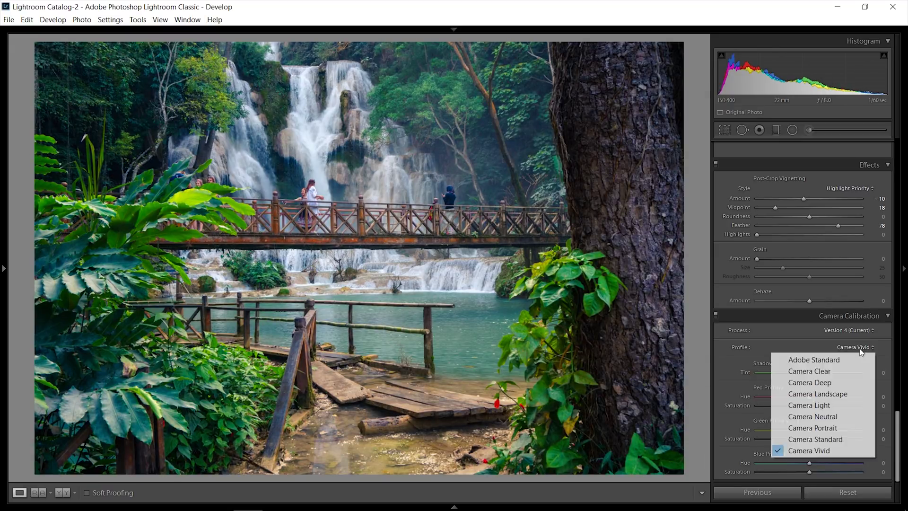
{"action": "left_click", "coordinate": [855, 356]}
- Compare the Camera Neutral, Camera Standard and Camera Vivid profiles once more, and restore the Adobe Standard profile
{"action": "left_click", "coordinate": [856, 348]}
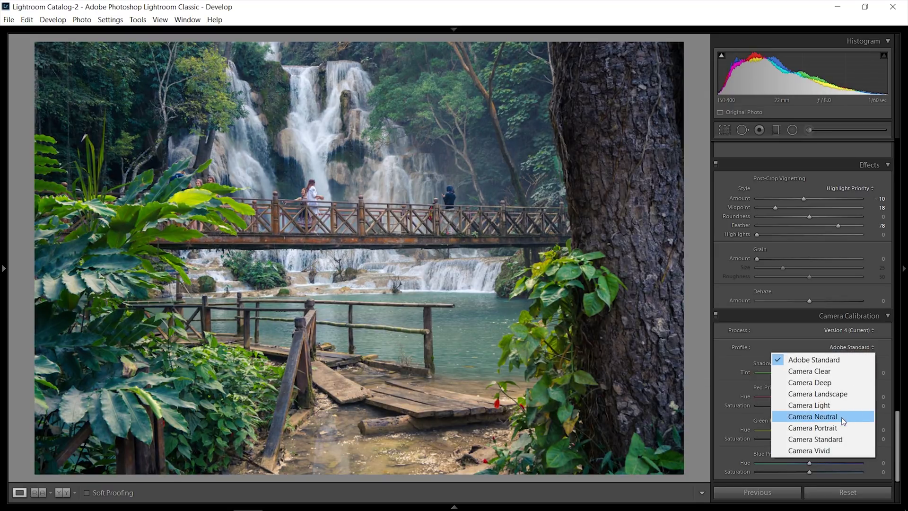
{"action": "left_click", "coordinate": [842, 416]}
{"action": "left_click", "coordinate": [853, 348]}
{"action": "left_click", "coordinate": [828, 439]}
{"action": "left_click", "coordinate": [853, 348]}
{"action": "left_click", "coordinate": [832, 449]}
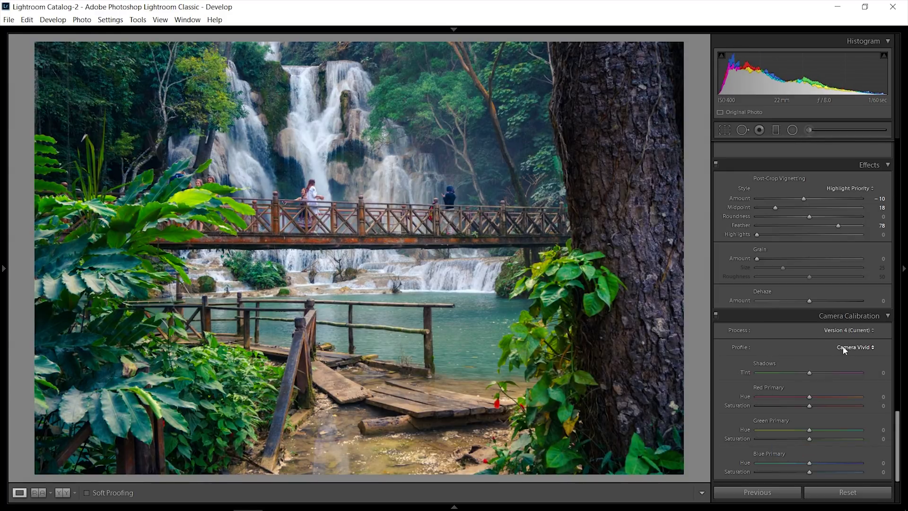
{"action": "left_click", "coordinate": [852, 351]}
{"action": "left_click", "coordinate": [828, 439]}
{"action": "left_click", "coordinate": [849, 348]}
{"action": "left_click", "coordinate": [847, 364]}
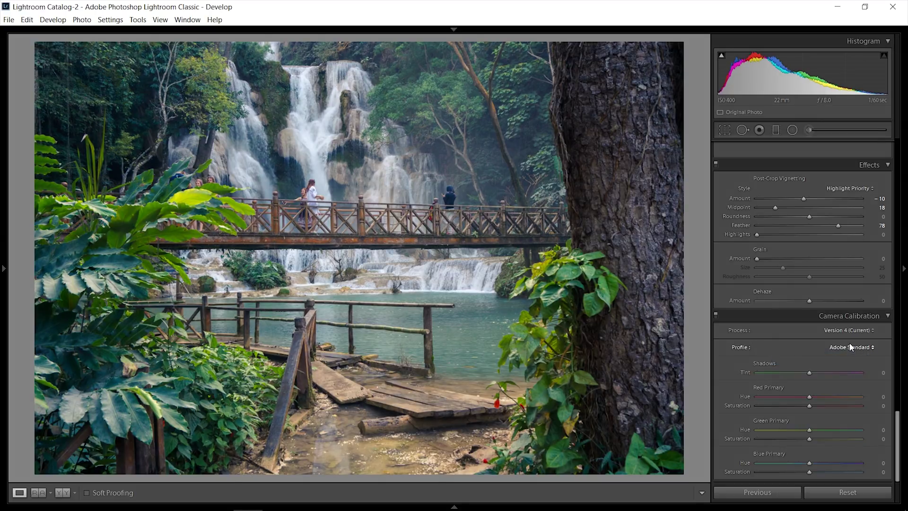
- Apply the Camera Vivid calibration profile to the photo
{"action": "left_click", "coordinate": [852, 348]}
{"action": "left_click", "coordinate": [848, 448]}
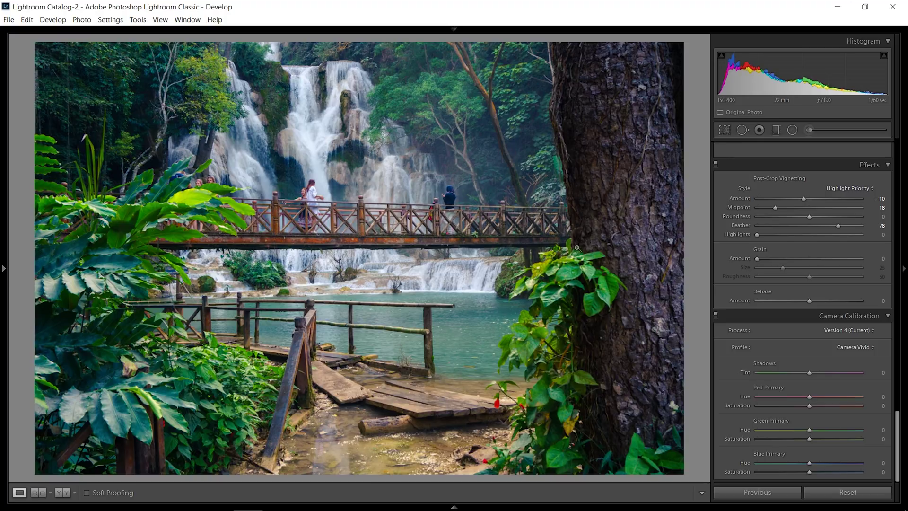
- Set the photo's basic Shadows to +45 and its Vibrance to +19
{"action": "scroll", "coordinate": [875, 327], "scroll_direction": "up", "scroll_amount": 10}
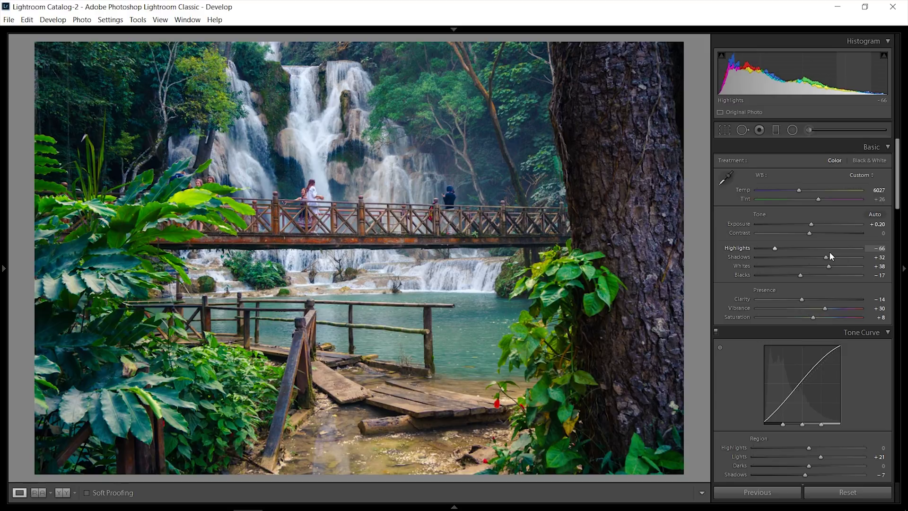
{"action": "left_click_drag", "start_coordinate": [829, 261], "coordinate": [834, 255]}
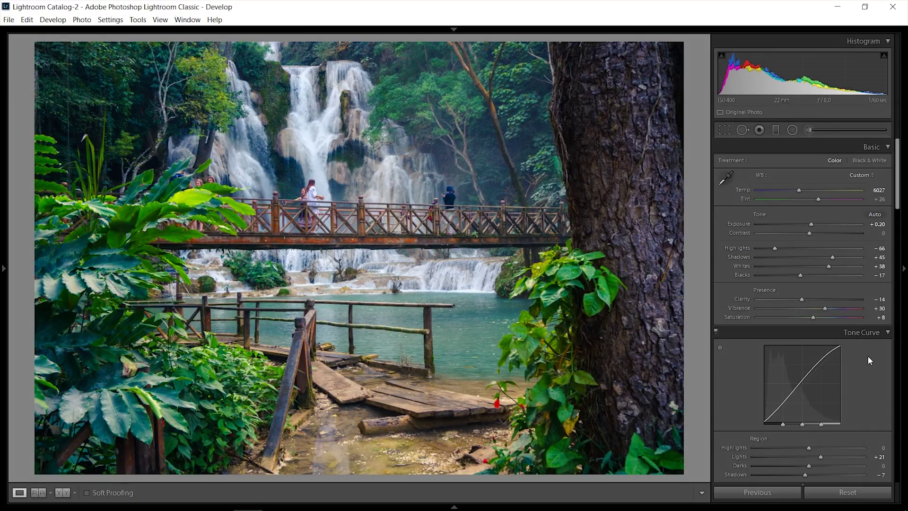
{"action": "scroll", "coordinate": [867, 356], "scroll_direction": "down", "scroll_amount": 3}
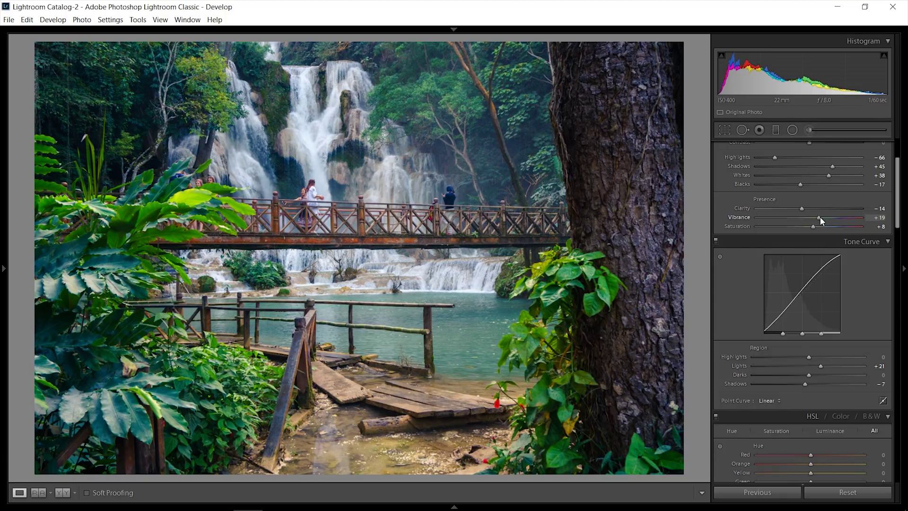
- Set the calibration to Red Primary hue -4 and saturation -2, Green Primary hue -4 and saturation -14, and Blue Primary saturation +10
{"action": "scroll", "coordinate": [869, 454], "scroll_direction": "down", "scroll_amount": 15}
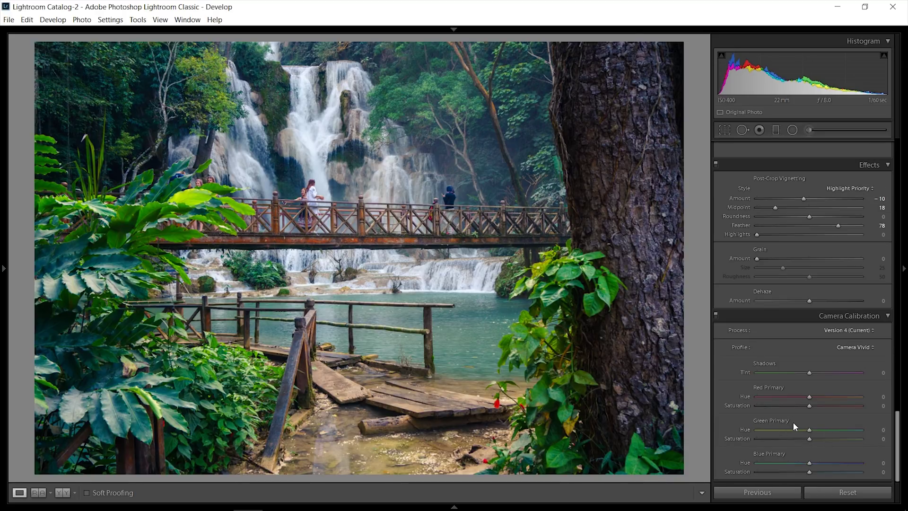
{"action": "left_click_drag", "start_coordinate": [792, 429], "coordinate": [756, 433]}
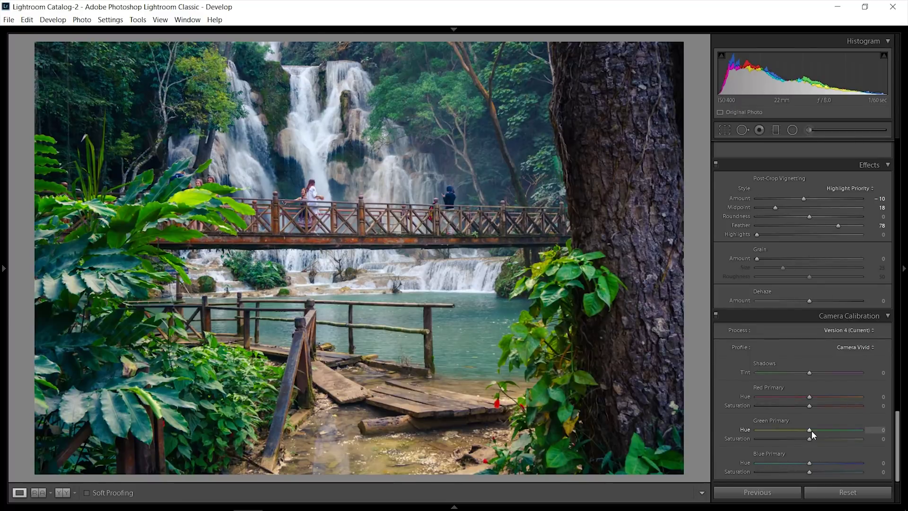
{"action": "left_click_drag", "start_coordinate": [811, 430], "coordinate": [825, 473]}
{"action": "mouse_move", "coordinate": [811, 398]}
{"action": "left_mouse_down"}
{"action": "mouse_move", "coordinate": [794, 395]}
{"action": "mouse_move", "coordinate": [827, 391]}
{"action": "mouse_move", "coordinate": [808, 409]}
{"action": "left_mouse_up"}
{"action": "left_click_drag", "start_coordinate": [805, 439], "coordinate": [808, 440]}
- Compare the photo with and without the custom camera calibration, leaving the calibration enabled
{"action": "left_click", "coordinate": [716, 315]}
{"action": "left_click", "coordinate": [716, 315]}
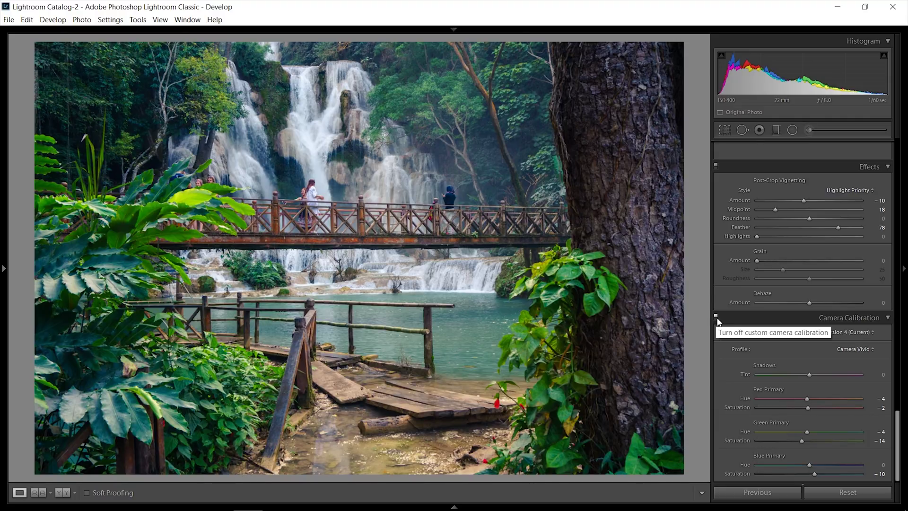
{"action": "left_click", "coordinate": [717, 316]}
{"action": "left_click", "coordinate": [716, 317]}
{"action": "left_click", "coordinate": [717, 318]}
{"action": "left_click", "coordinate": [718, 320]}
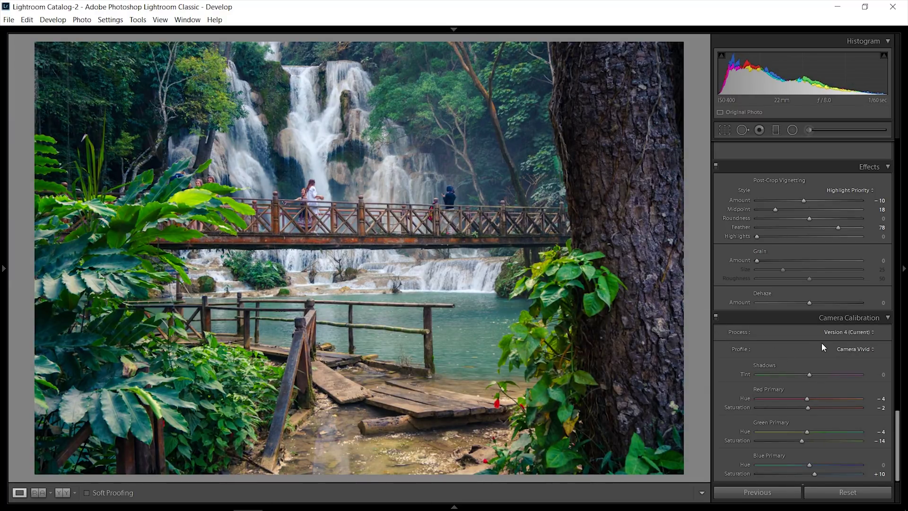
- Draw a graduated filter downward over the waterfall with Exposure 0.56 and Shadows reset to 0
{"action": "left_click", "coordinate": [776, 129]}
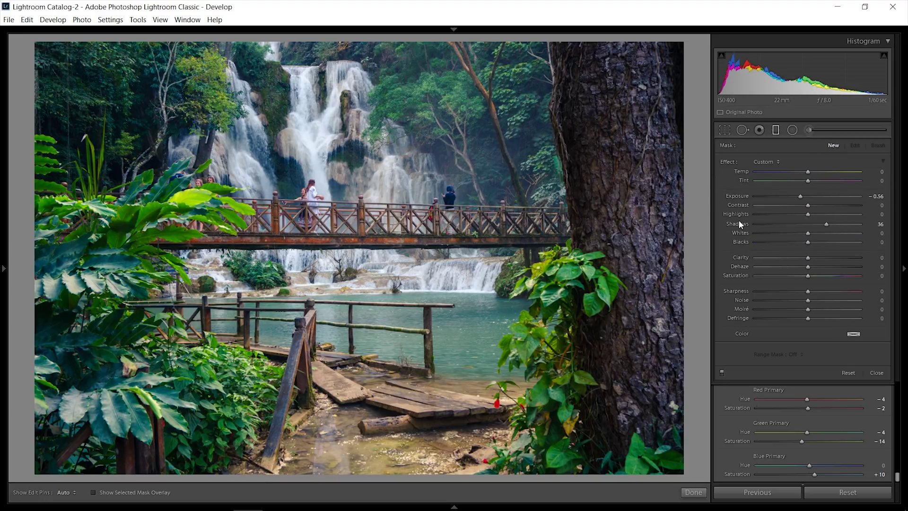
{"action": "double_click", "coordinate": [739, 223]}
{"action": "left_click", "coordinate": [815, 196]}
{"action": "left_click_drag", "start_coordinate": [283, 68], "coordinate": [323, 410]}
{"action": "left_click_drag", "start_coordinate": [303, 239], "coordinate": [299, 176]}
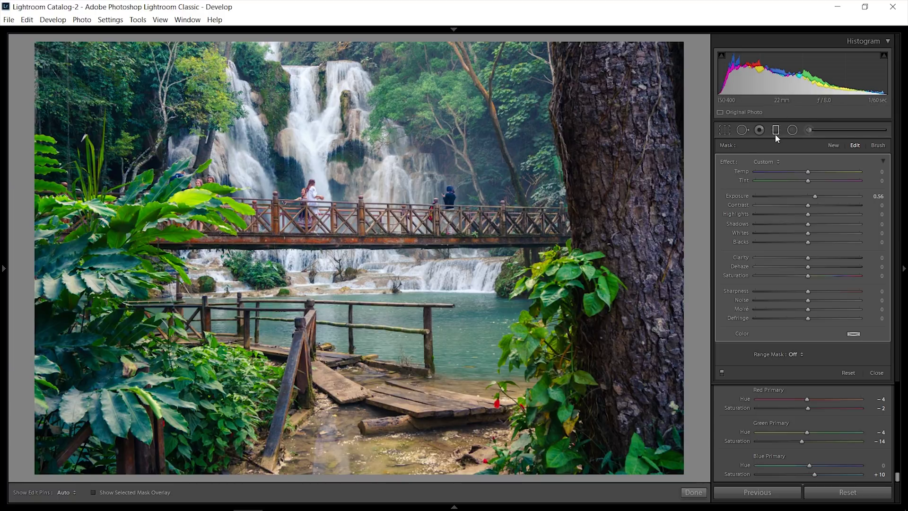
- Examine the waterfall's detail up close and return to the full photo view
{"action": "key", "text": "m"}
{"action": "left_click", "coordinate": [324, 97]}
{"action": "left_click_drag", "start_coordinate": [199, 162], "coordinate": [416, 146]}
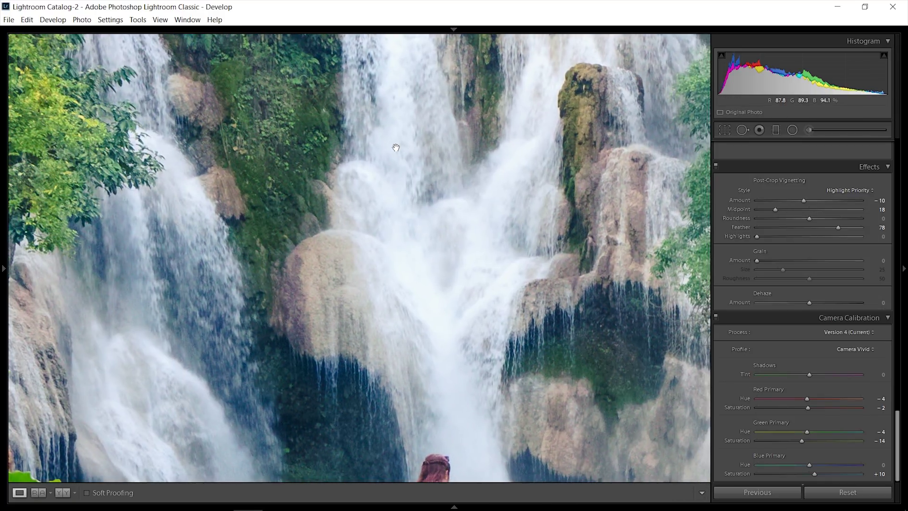
{"action": "left_click", "coordinate": [396, 147]}
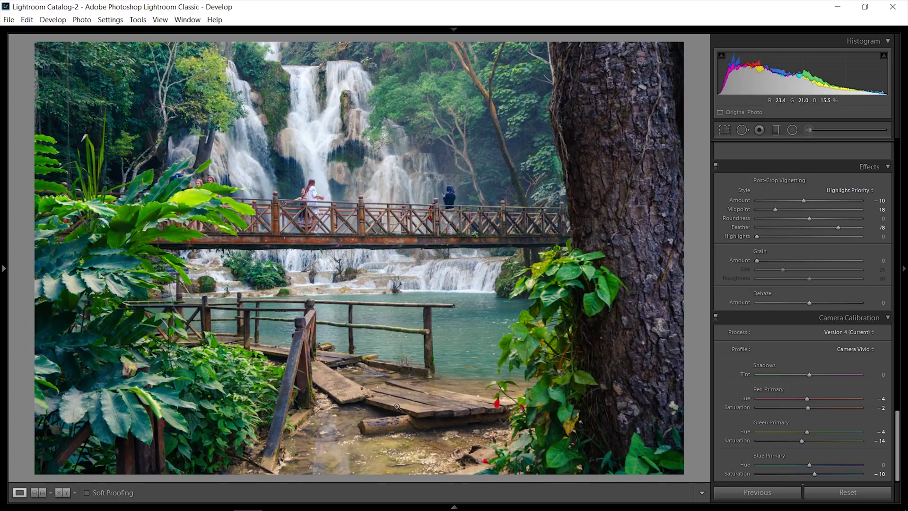
- Set the waterfall graduated filter's Exposure to 0.78 and its Whites to -5
{"action": "left_click", "coordinate": [776, 129]}
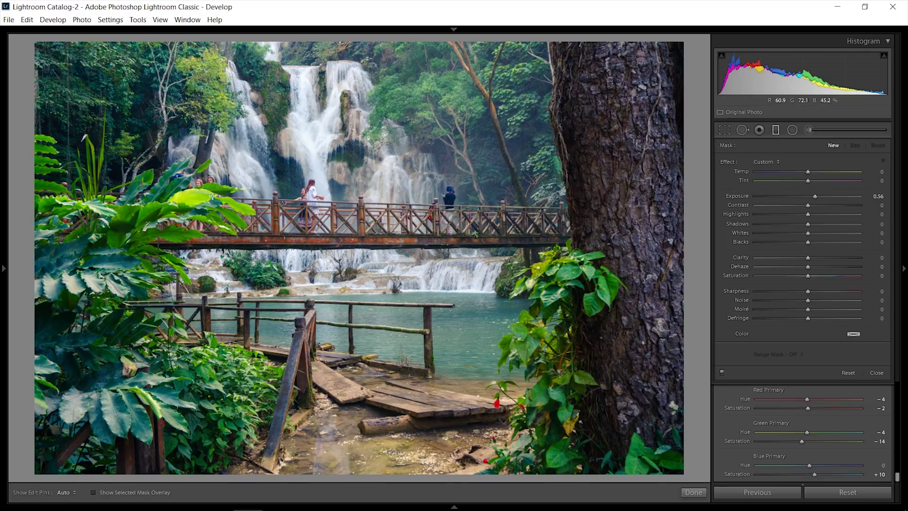
{"action": "left_click", "coordinate": [818, 196]}
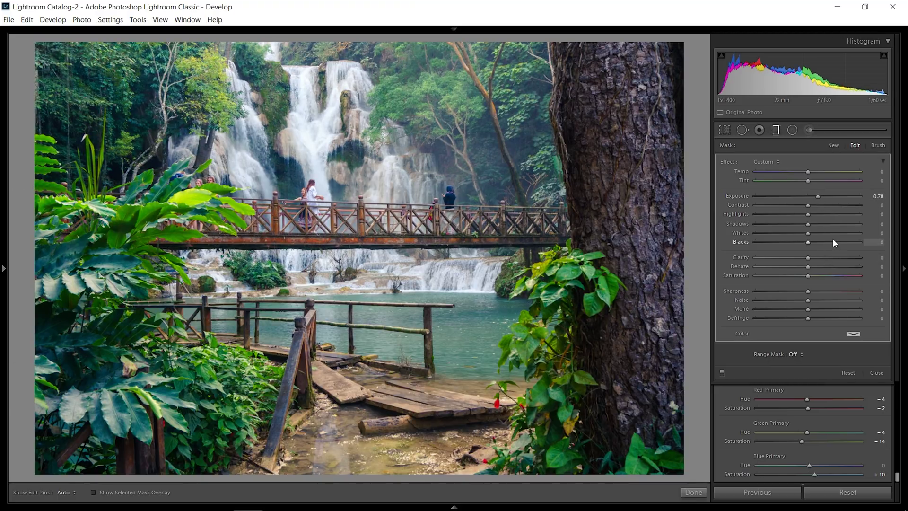
{"action": "left_click_drag", "start_coordinate": [842, 235], "coordinate": [867, 232]}
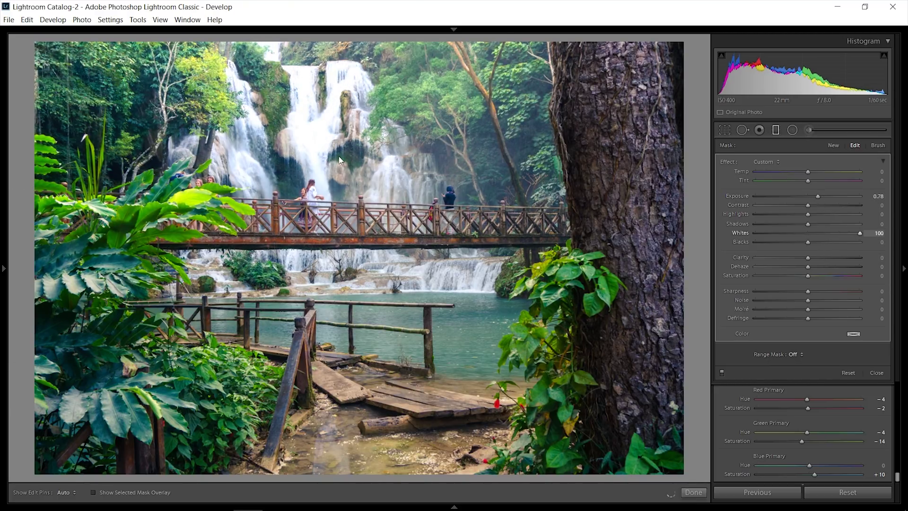
{"action": "left_click", "coordinate": [807, 233]}
{"action": "left_click", "coordinate": [805, 233]}
- Set the waterfall graduated filter's Highlights to 46, Clarity to -15 and Dehaze to -11
{"action": "left_click", "coordinate": [826, 215]}
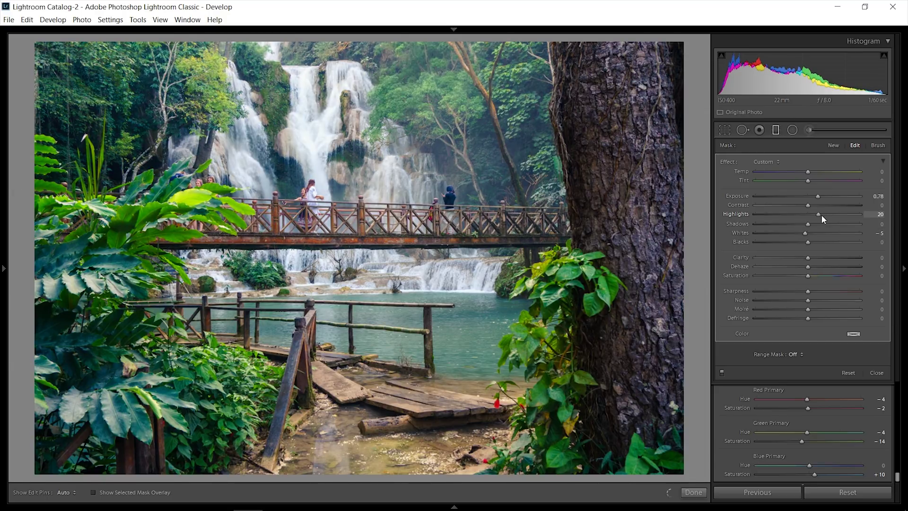
{"action": "left_click", "coordinate": [798, 267]}
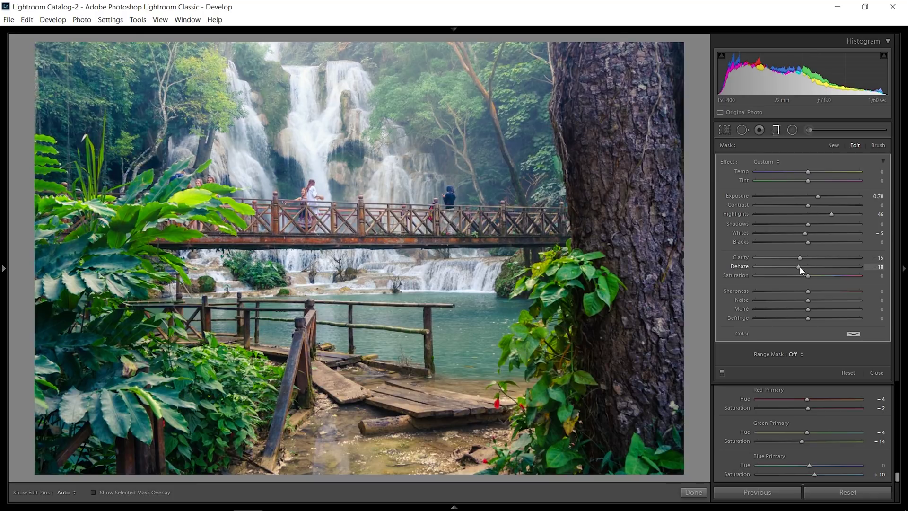
{"action": "left_click_drag", "start_coordinate": [799, 268], "coordinate": [803, 268]}
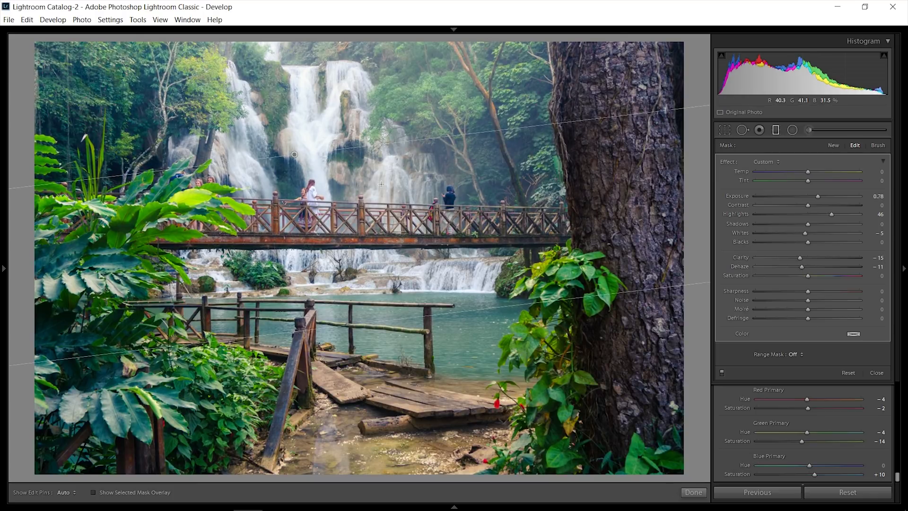
- Reposition and tilt the graduated filter over the waterfall, and set its Exposure to 0.67
{"action": "left_click_drag", "start_coordinate": [298, 129], "coordinate": [299, 104]}
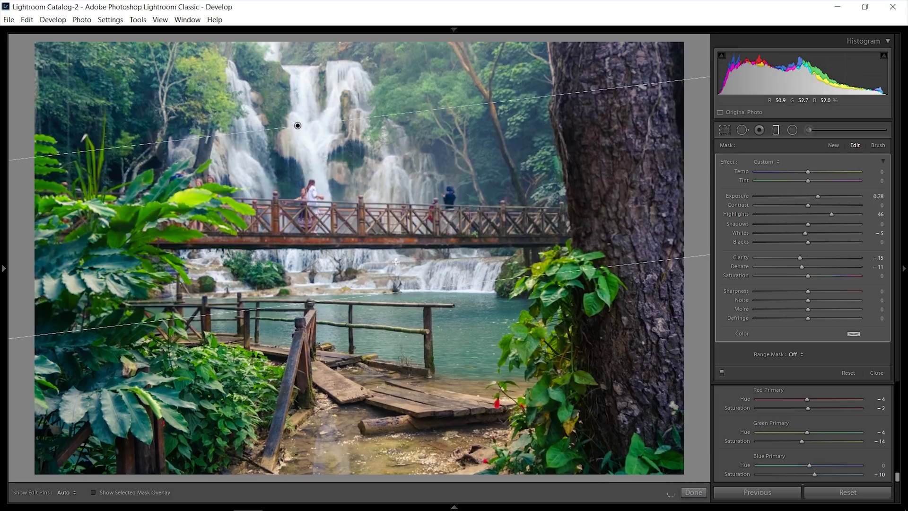
{"action": "left_click_drag", "start_coordinate": [501, 136], "coordinate": [503, 129]}
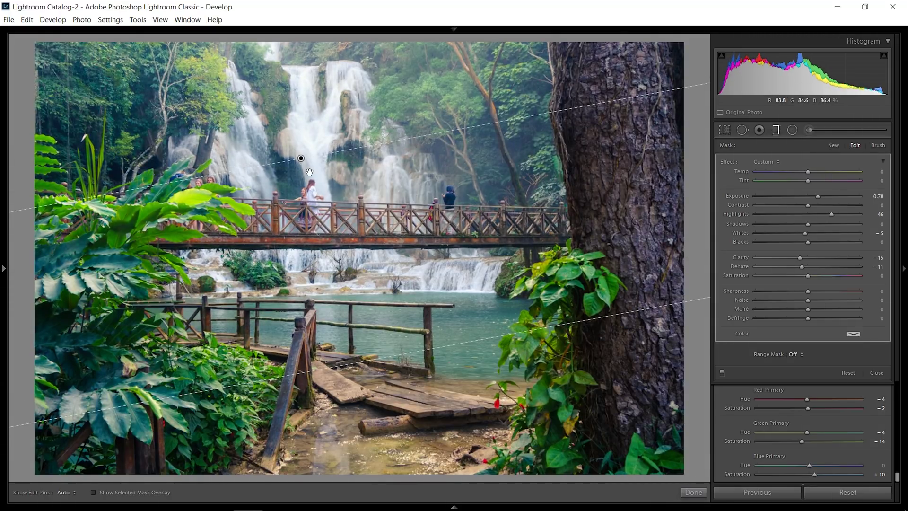
{"action": "mouse_move", "coordinate": [818, 196]}
{"action": "left_mouse_down"}
{"action": "mouse_move", "coordinate": [832, 197]}
{"action": "mouse_move", "coordinate": [819, 199]}
{"action": "left_mouse_up"}
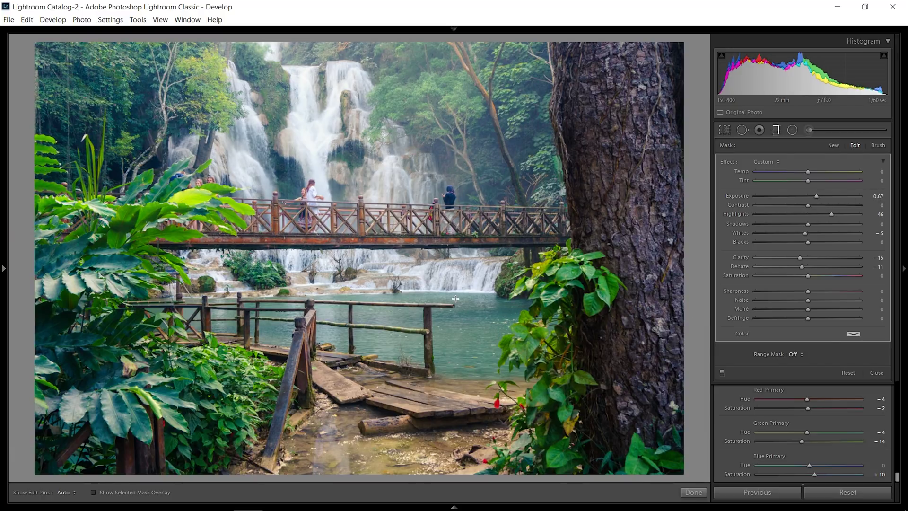
- Delete the waterfall's graduated filter and undo the deletion
{"action": "right_click", "coordinate": [312, 175]}
{"action": "left_click", "coordinate": [338, 195]}
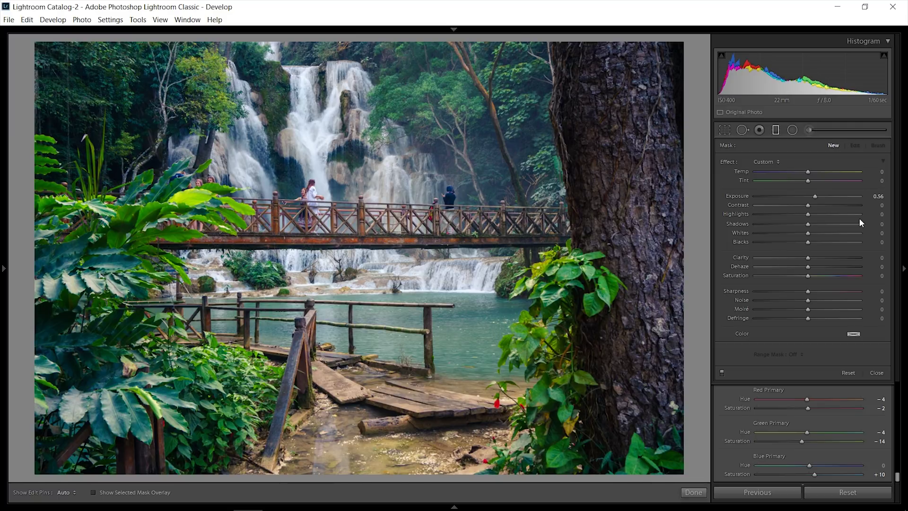
{"action": "key", "text": "ctrl+z"}
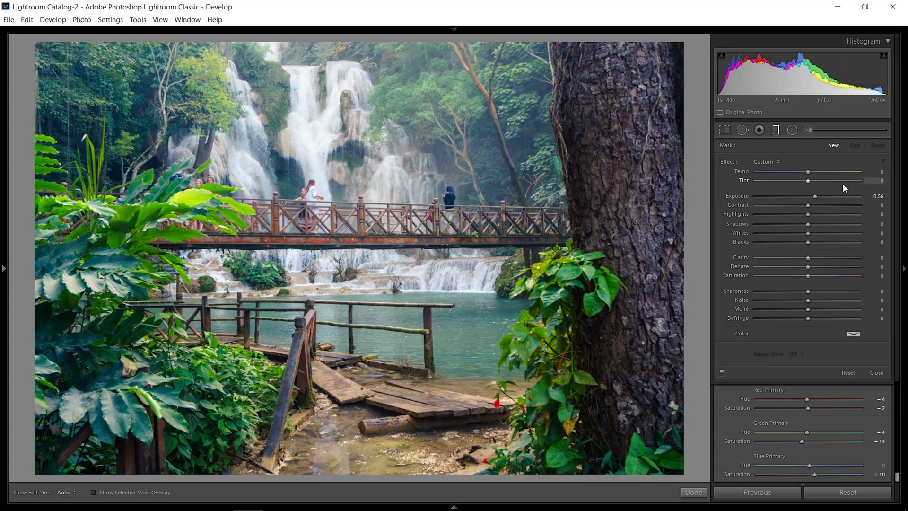
- Draw a second graduated filter upward over the foreground and set its Exposure to -0.71
{"action": "left_click", "coordinate": [777, 130]}
{"action": "key", "text": "m"}
{"action": "left_click_drag", "start_coordinate": [342, 453], "coordinate": [328, 244]}
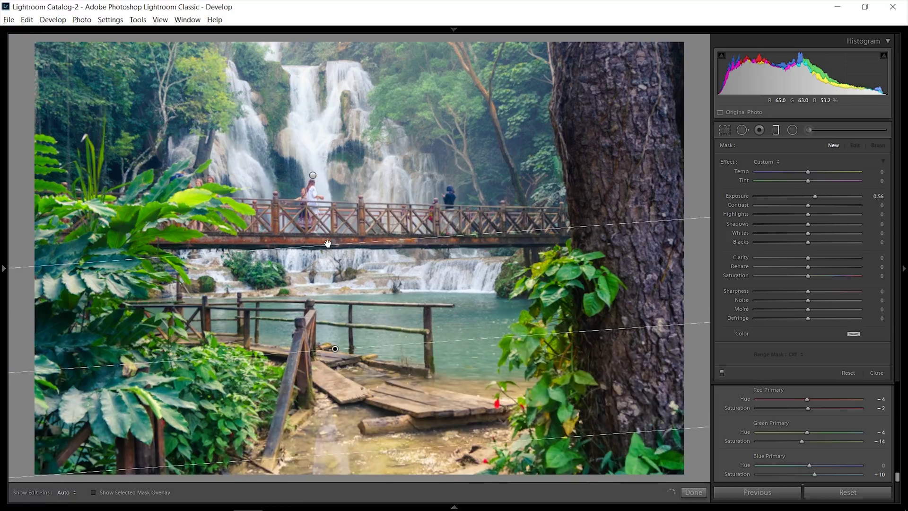
{"action": "left_click", "coordinate": [802, 196]}
{"action": "left_click_drag", "start_coordinate": [802, 197], "coordinate": [800, 197]}
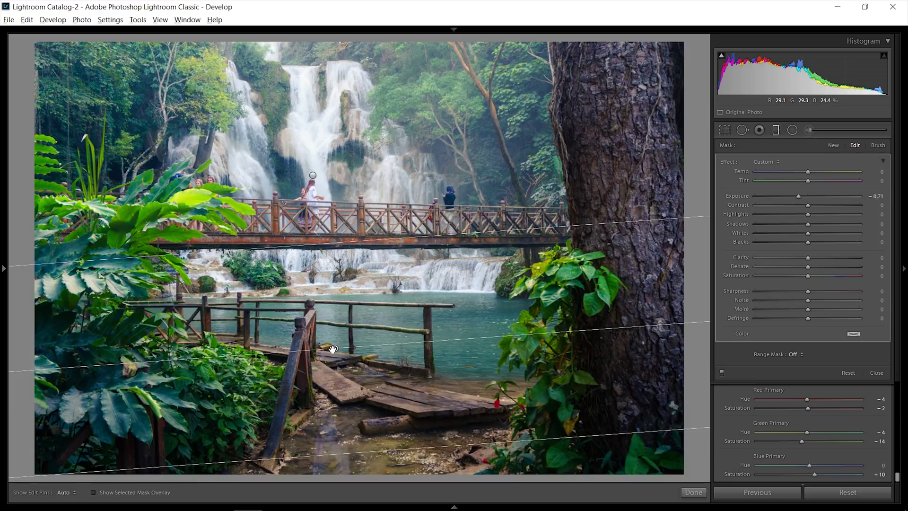
- Move the foreground graduated filter lower, tilt it to rise toward the tree trunk, and adjust its feathered range
{"action": "left_click_drag", "start_coordinate": [353, 440], "coordinate": [348, 402]}
{"action": "left_click_drag", "start_coordinate": [515, 400], "coordinate": [520, 392]}
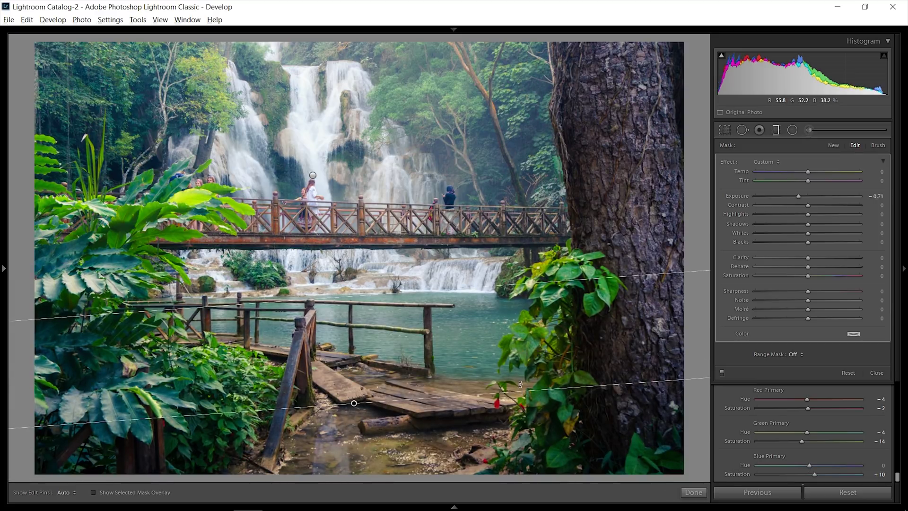
{"action": "left_click_drag", "start_coordinate": [455, 372], "coordinate": [431, 219]}
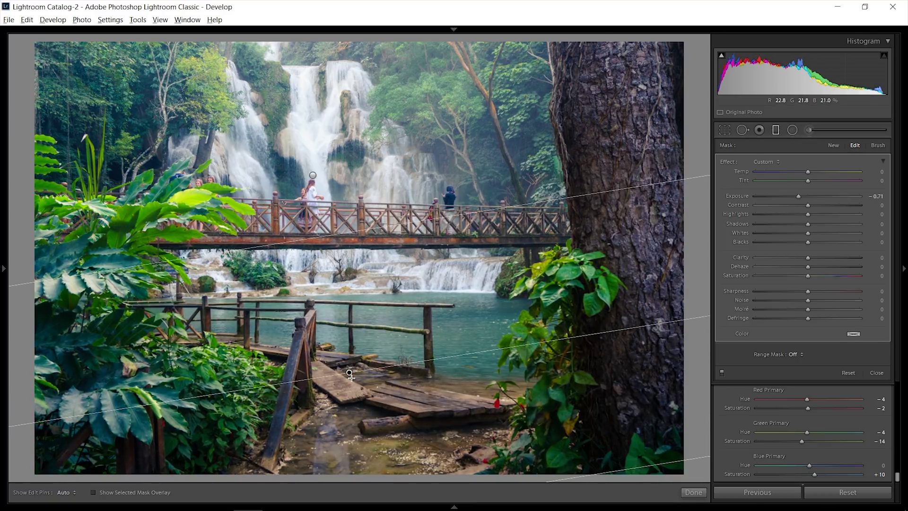
{"action": "left_click_drag", "start_coordinate": [351, 377], "coordinate": [368, 415]}
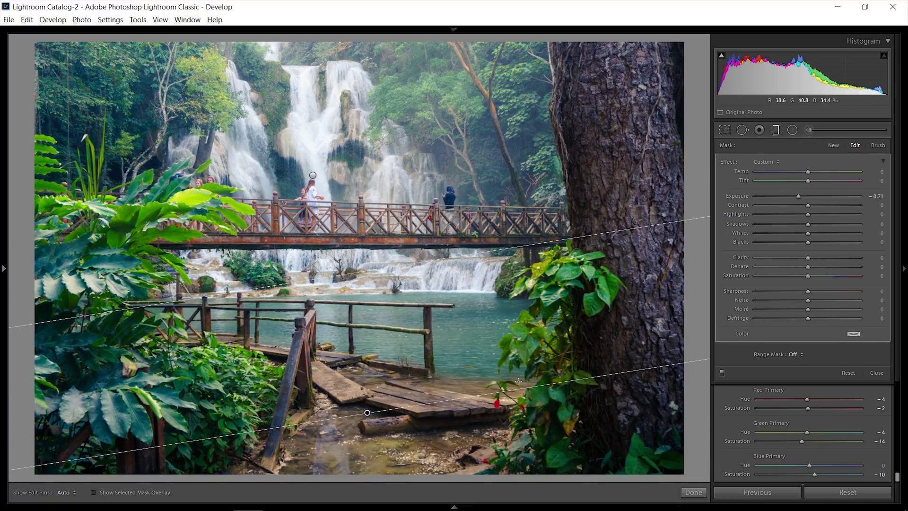
- Move the foreground graduated filter slightly upward and set its Exposure to -1.07, Contrast to -10 and Shadows to 29
{"action": "left_click_drag", "start_coordinate": [799, 196], "coordinate": [794, 196]}
{"action": "left_click_drag", "start_coordinate": [366, 427], "coordinate": [364, 399]}
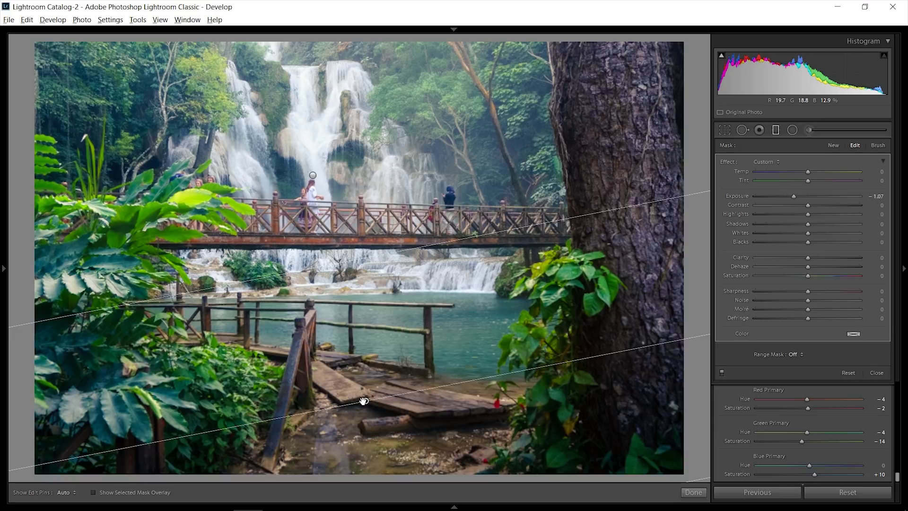
{"action": "left_click_drag", "start_coordinate": [812, 234], "coordinate": [808, 233]}
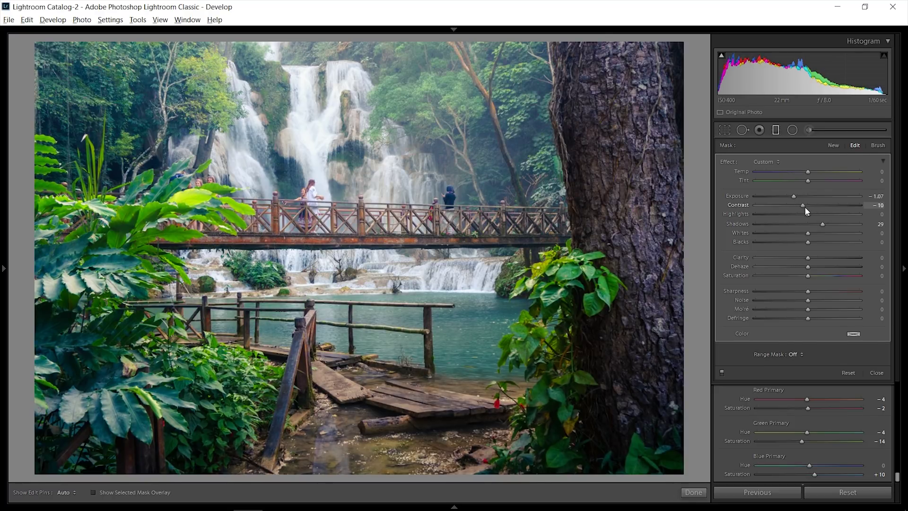
- Draw a third graduated filter diagonally from the photo's upper-left corner, with Exposure 0.31 and Highlights -52
{"action": "left_click", "coordinate": [776, 131]}
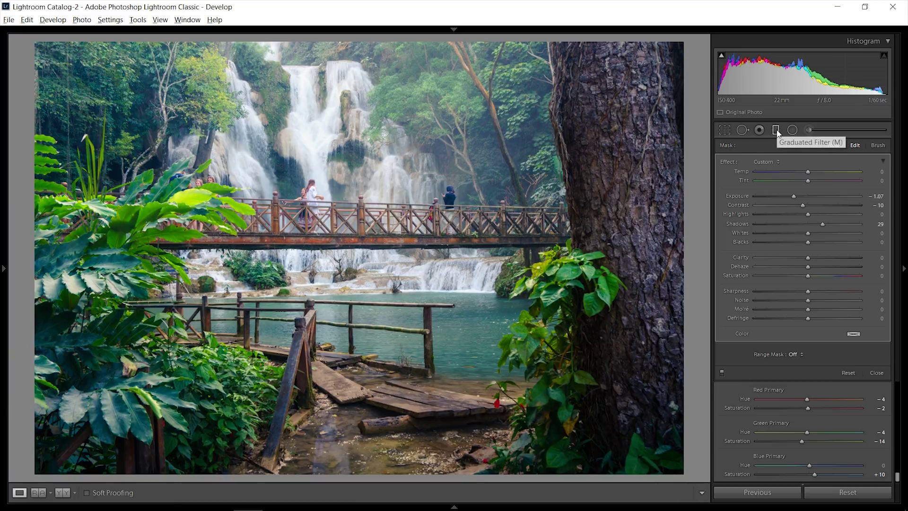
{"action": "left_click", "coordinate": [777, 130]}
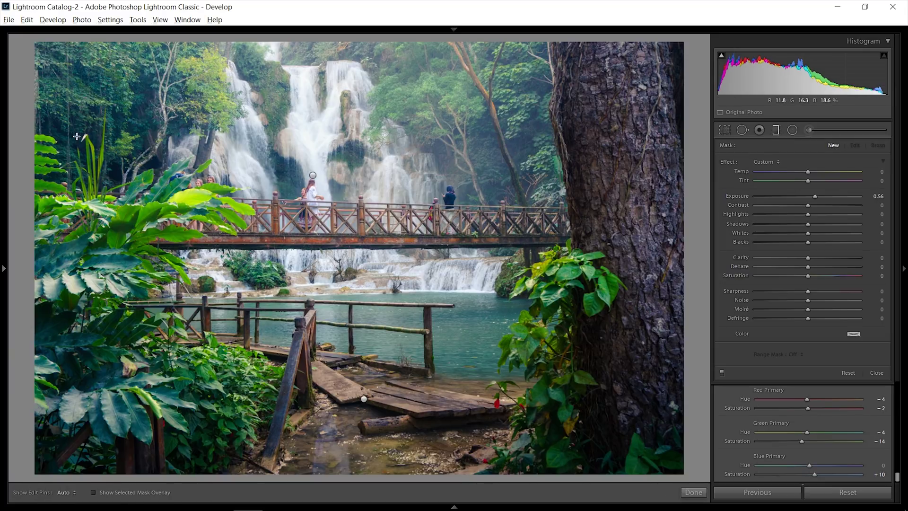
{"action": "left_click_drag", "start_coordinate": [84, 124], "coordinate": [326, 355]}
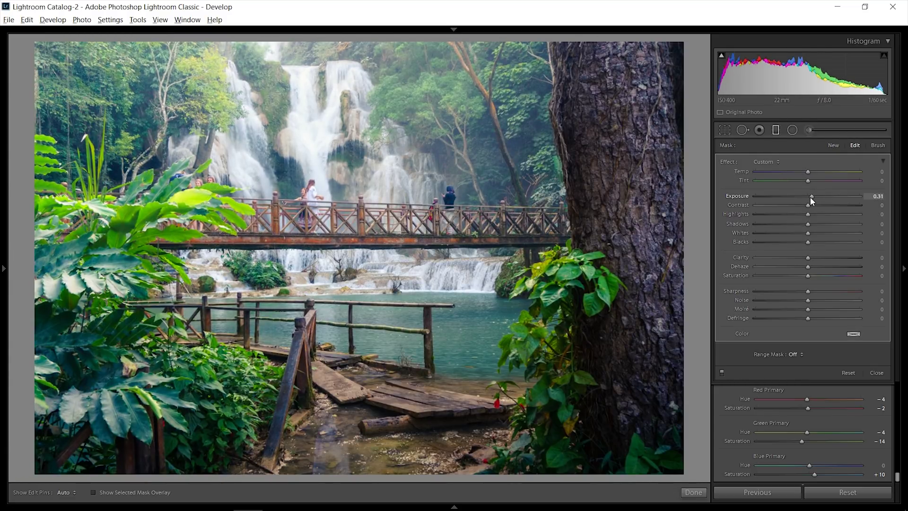
{"action": "left_click_drag", "start_coordinate": [808, 214], "coordinate": [793, 215]}
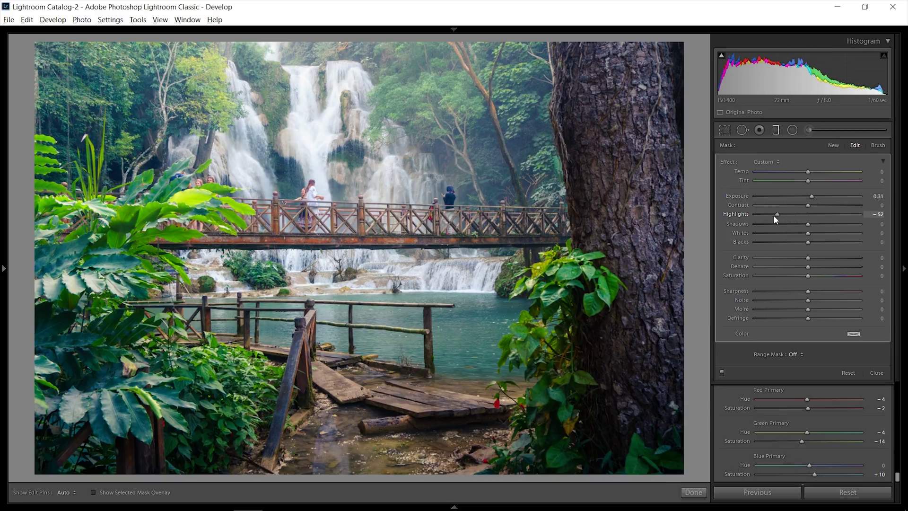
{"action": "key", "text": "z"}
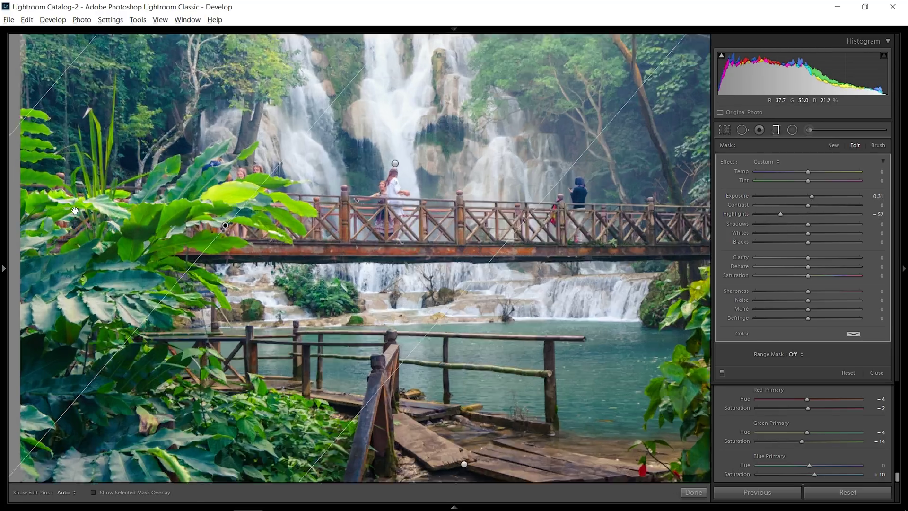
- Finish the graduated filters and draw a wide elliptical radial filter over the pool and wooden walkway
{"action": "left_click", "coordinate": [75, 211]}
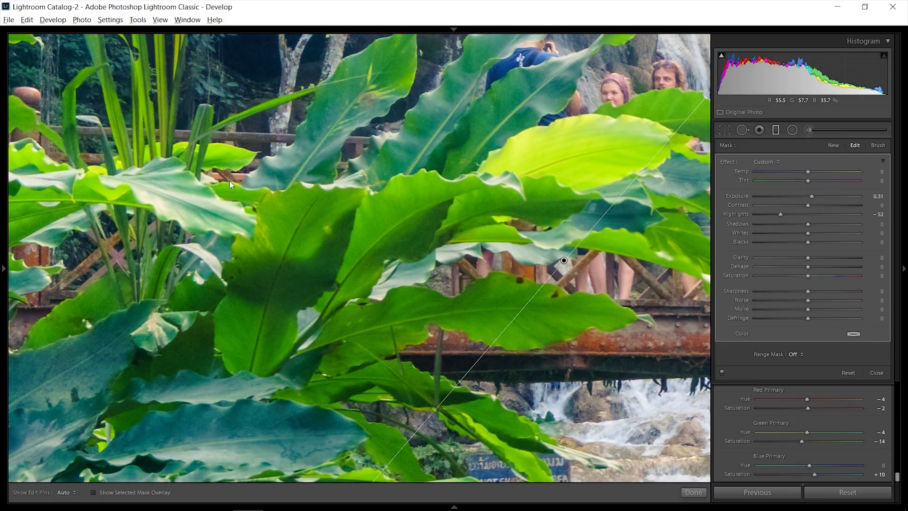
{"action": "key", "text": "z"}
{"action": "key", "text": "m"}
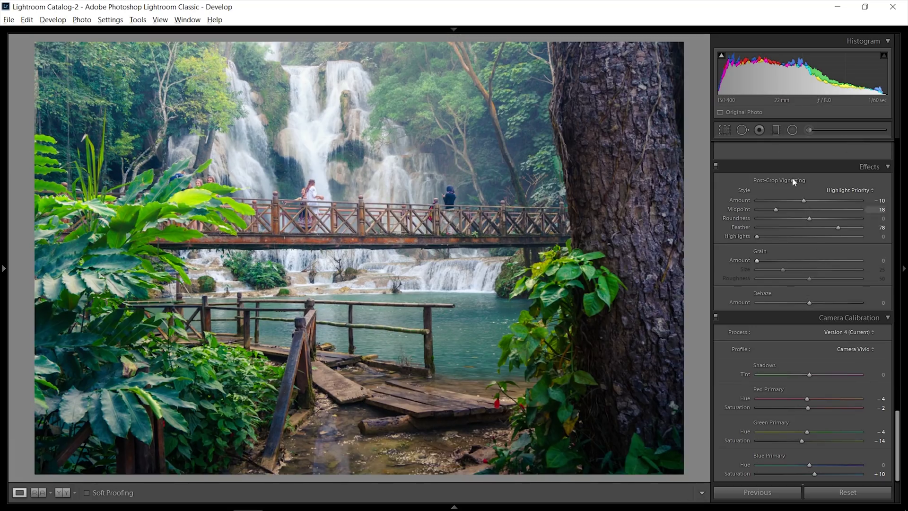
{"action": "key", "text": "shift+m"}
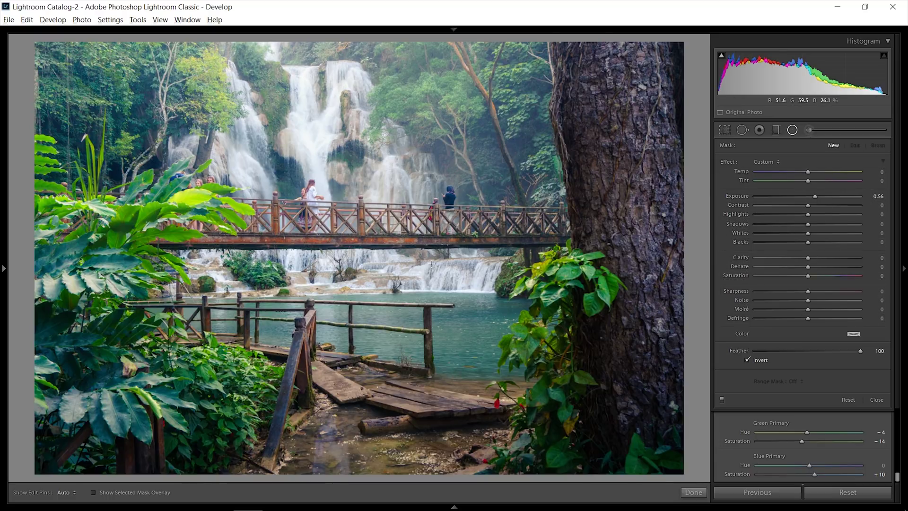
{"action": "left_click_drag", "start_coordinate": [228, 281], "coordinate": [341, 334]}
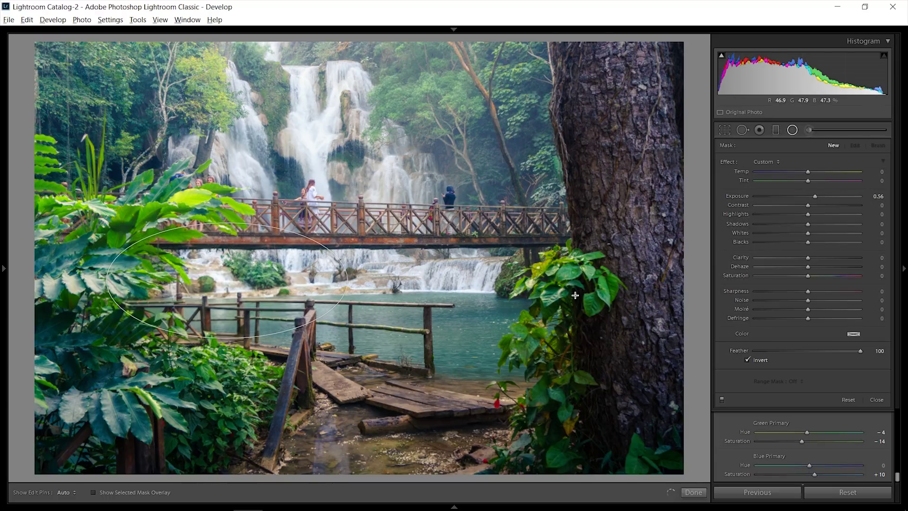
- Set the new radial filter's Exposure to 0.38, Whites to 21 and Temp to 10
{"action": "double_click", "coordinate": [735, 195]}
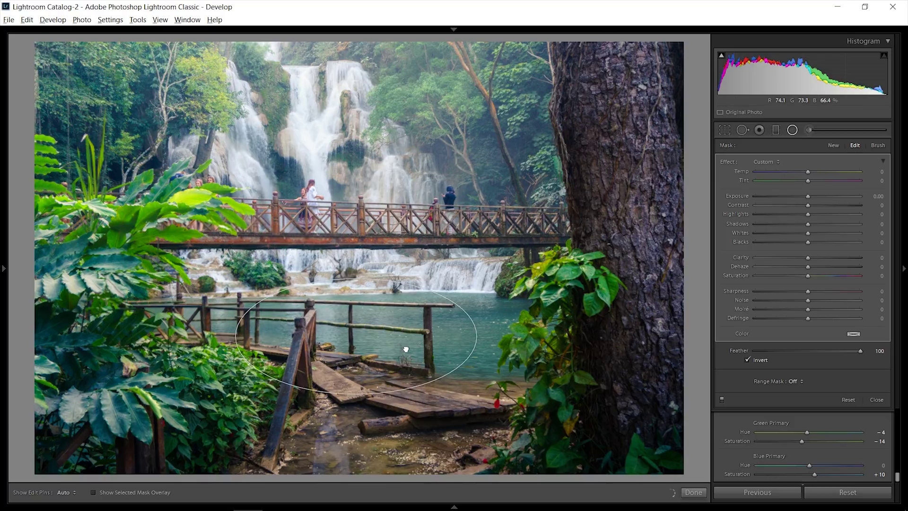
{"action": "left_click_drag", "start_coordinate": [810, 195], "coordinate": [816, 197]}
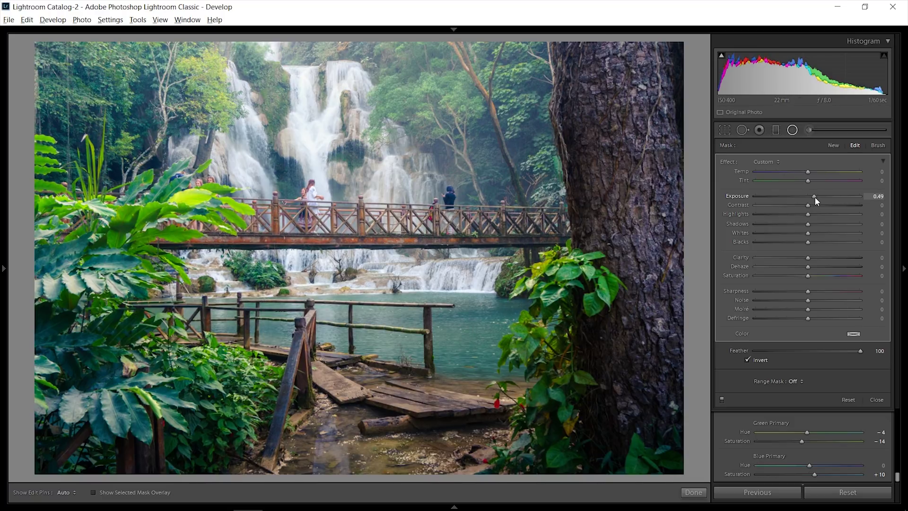
{"action": "left_click", "coordinate": [826, 234]}
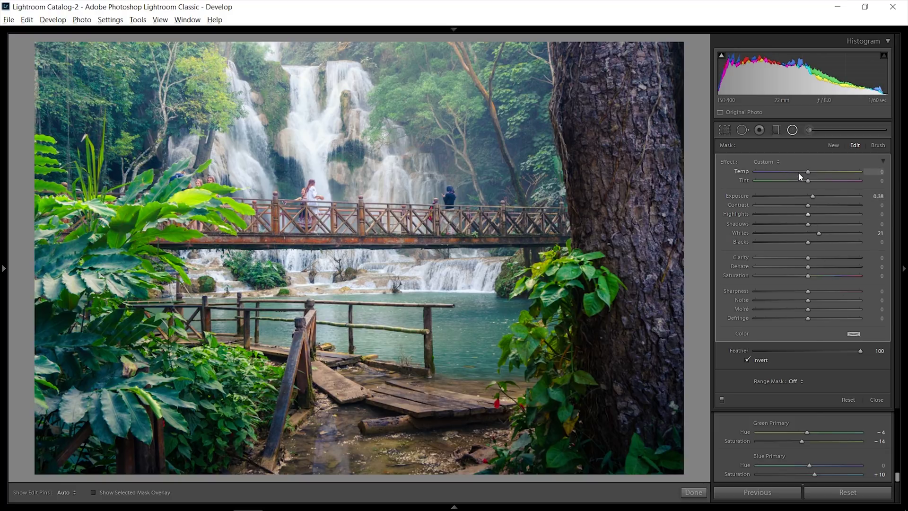
{"action": "left_click_drag", "start_coordinate": [814, 171], "coordinate": [816, 172]}
- Duplicate the brightening radial filter across the vines by the trunk, the lower-left plants, and the trees on both sides of the waterfall
{"action": "left_click_drag", "start_coordinate": [385, 315], "coordinate": [509, 103]}
{"action": "right_click", "coordinate": [549, 329]}
{"action": "left_click", "coordinate": [568, 335]}
{"action": "right_click", "coordinate": [585, 412]}
{"action": "left_click", "coordinate": [606, 417]}
{"action": "right_click", "coordinate": [200, 377]}
{"action": "left_click", "coordinate": [201, 385]}
{"action": "right_click", "coordinate": [509, 103]}
{"action": "left_click", "coordinate": [527, 109]}
{"action": "left_click_drag", "start_coordinate": [511, 105], "coordinate": [200, 97]}
- Duplicate the brightening radial filter onto the bridge and set that copy's Exposure to 0.23 and Temp to 4
{"action": "right_click", "coordinate": [193, 87]}
{"action": "left_click", "coordinate": [198, 91]}
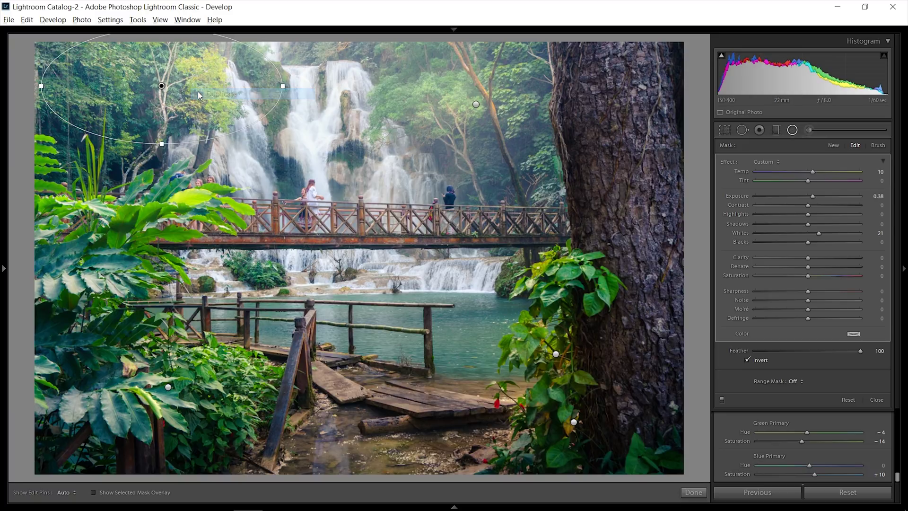
{"action": "left_click_drag", "start_coordinate": [385, 189], "coordinate": [446, 233]}
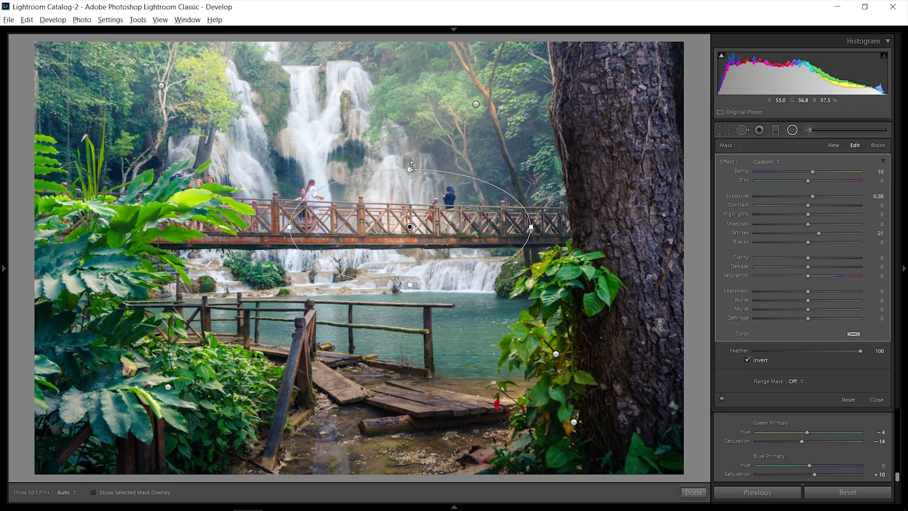
{"action": "left_click_drag", "start_coordinate": [815, 196], "coordinate": [811, 172]}
- Duplicate the bridge's radial filter, move the copy over the wooden walkway, flatten it slightly, and close the radial filter tool
{"action": "right_click", "coordinate": [411, 227]}
{"action": "left_click", "coordinate": [433, 231]}
{"action": "left_click_drag", "start_coordinate": [441, 217], "coordinate": [321, 328]}
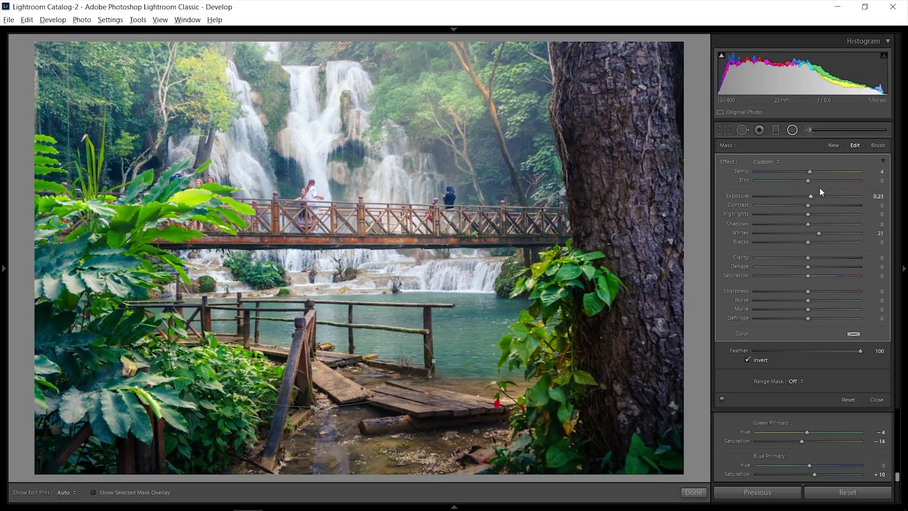
{"action": "mouse_move", "coordinate": [333, 346]}
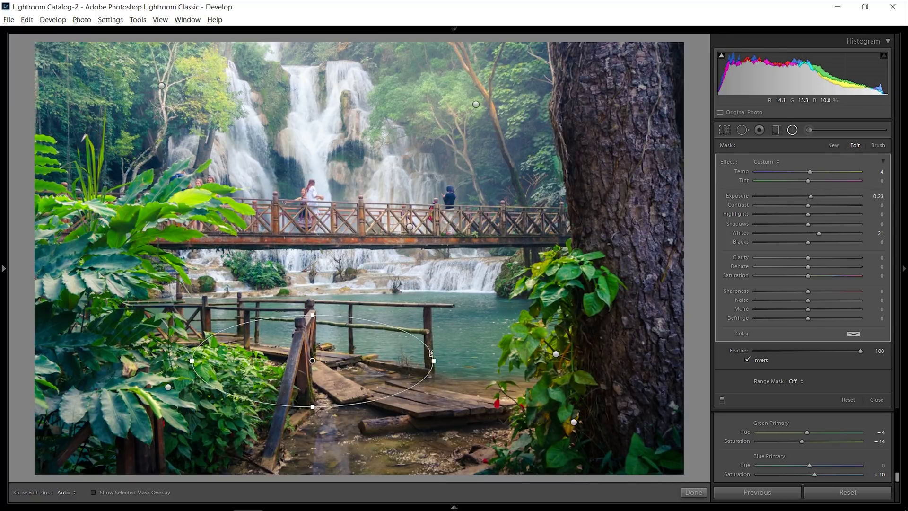
{"action": "left_click_drag", "start_coordinate": [350, 336], "coordinate": [408, 344]}
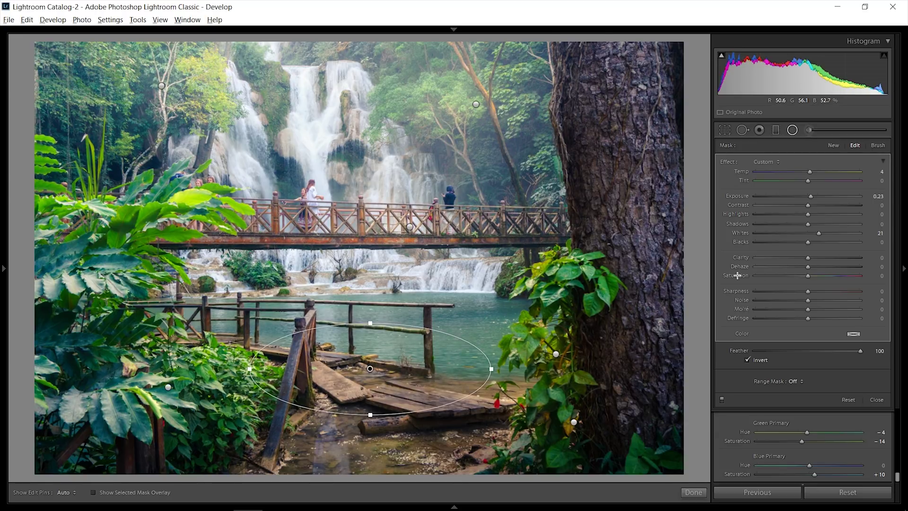
{"action": "left_click", "coordinate": [793, 130]}
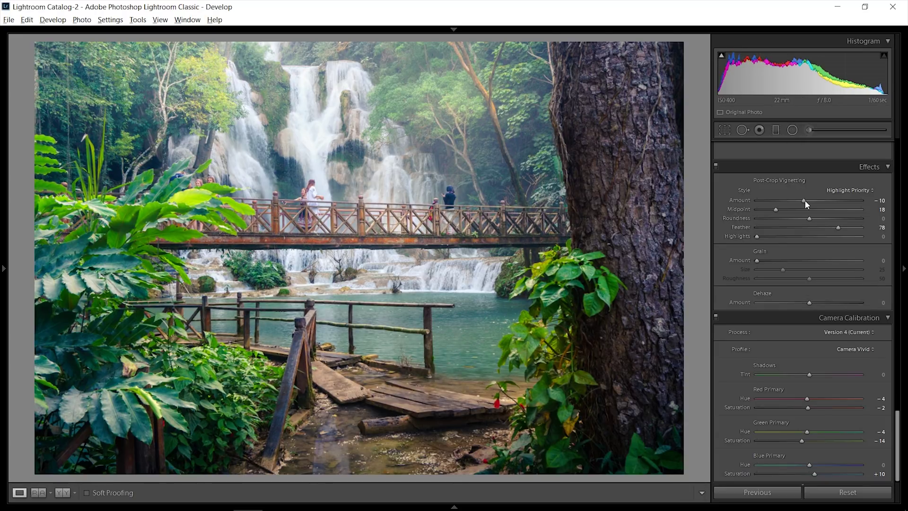
- Set the photo's basic Shadows to +29 and Contrast to -13
{"action": "scroll", "coordinate": [887, 263], "scroll_direction": "up", "scroll_amount": 10}
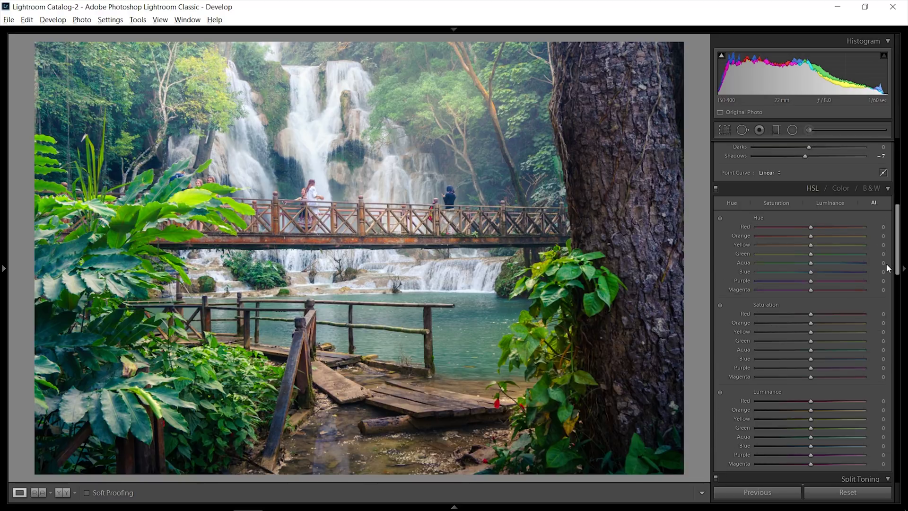
{"action": "scroll", "coordinate": [884, 267], "scroll_direction": "up", "scroll_amount": 5}
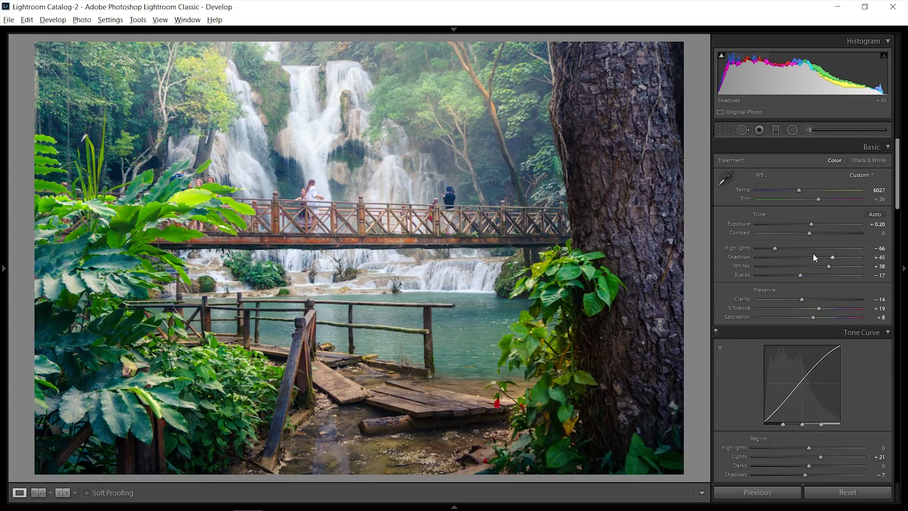
{"action": "left_click_drag", "start_coordinate": [832, 260], "coordinate": [823, 259]}
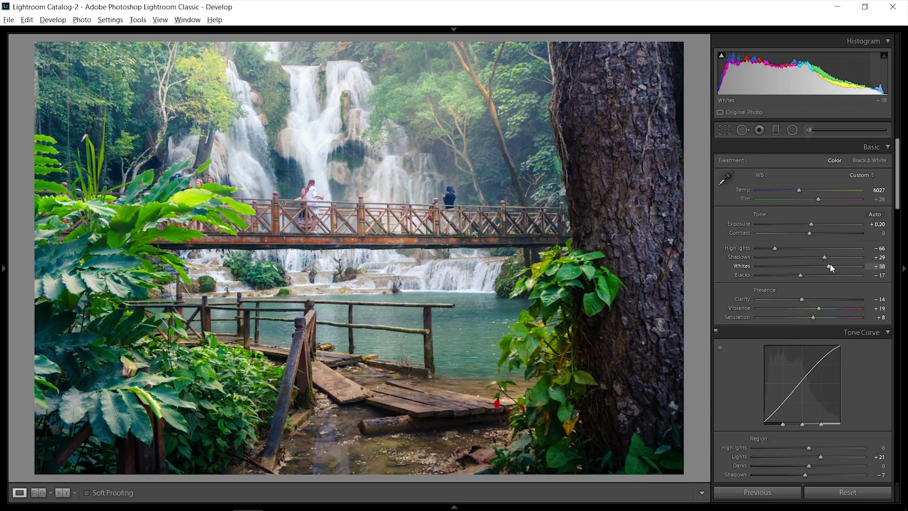
{"action": "mouse_move", "coordinate": [811, 234]}
{"action": "left_mouse_down"}
{"action": "mouse_move", "coordinate": [827, 235]}
{"action": "mouse_move", "coordinate": [803, 237]}
{"action": "left_mouse_up"}
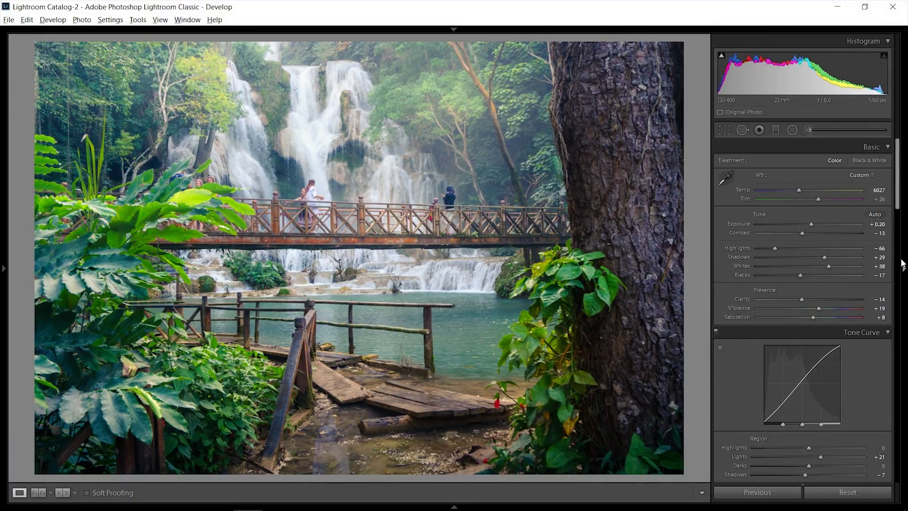
- Add a new radial filter over the photo's dark upper-left trees with Exposure -0.71 and Blacks -16
{"action": "scroll", "coordinate": [883, 294], "scroll_direction": "down", "scroll_amount": 15}
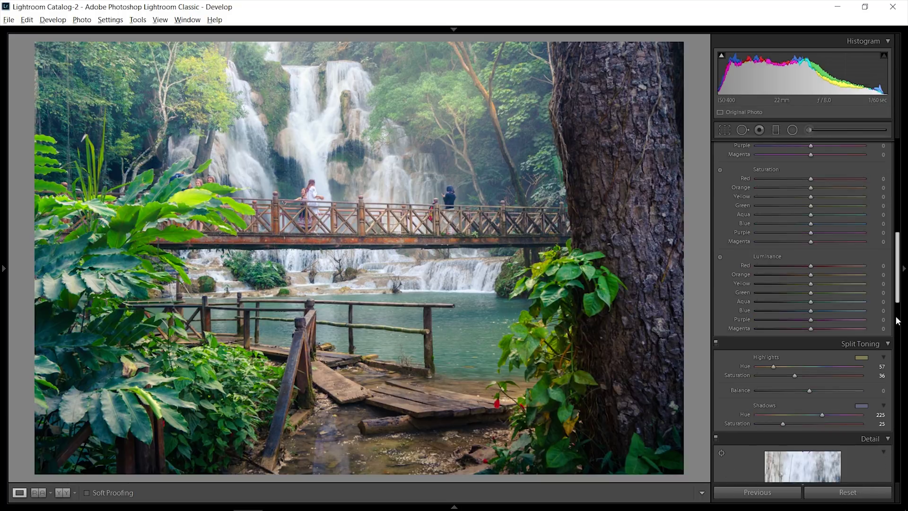
{"action": "scroll", "coordinate": [893, 327], "scroll_direction": "down", "scroll_amount": 5}
{"action": "scroll", "coordinate": [891, 378], "scroll_direction": "down", "scroll_amount": 5}
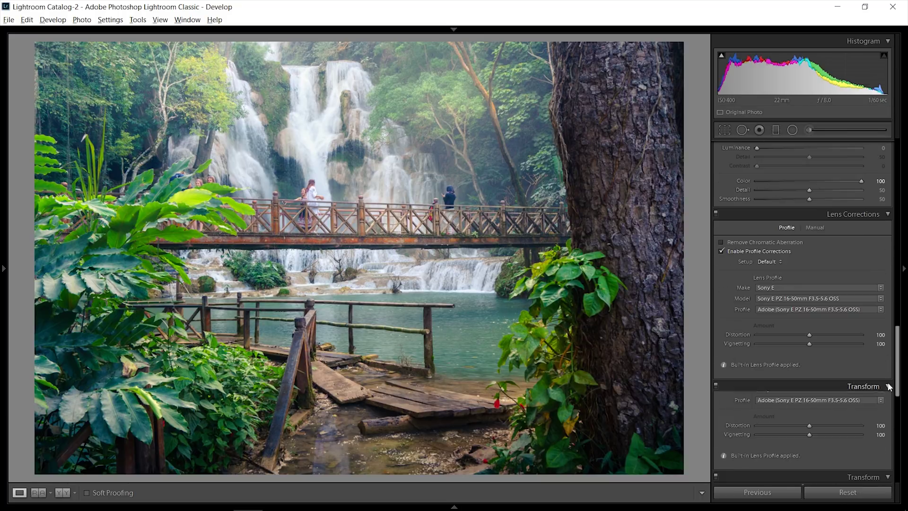
{"action": "scroll", "coordinate": [880, 331], "scroll_direction": "up", "scroll_amount": 20}
{"action": "key", "text": "shift+m"}
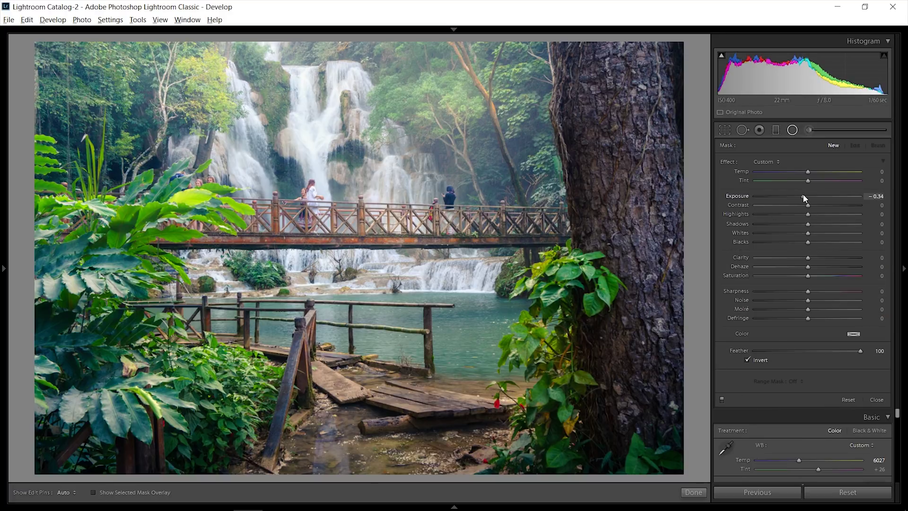
{"action": "left_click", "coordinate": [162, 85]}
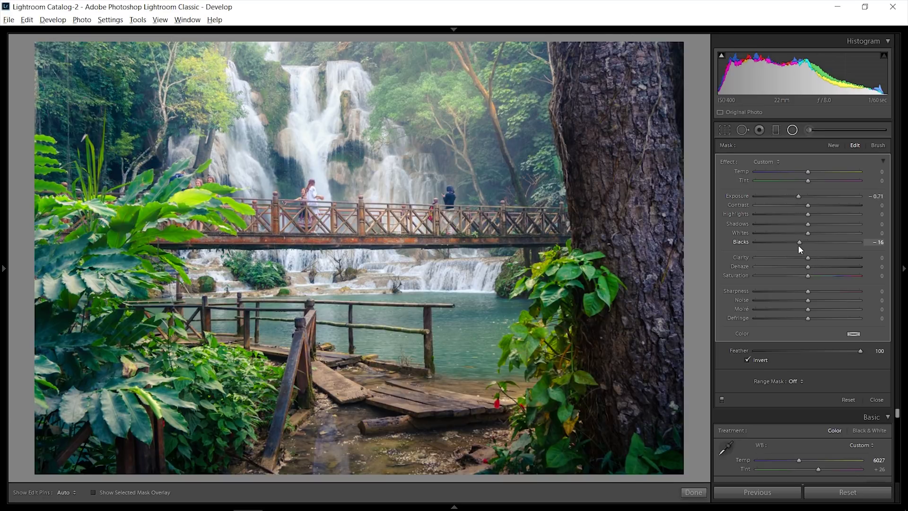
- Duplicate the darkening radial filter onto the trees beside the trunk, the foliage right of the waterfall, and the photo's top edge left of the waterfall
{"action": "left_click", "coordinate": [125, 103]}
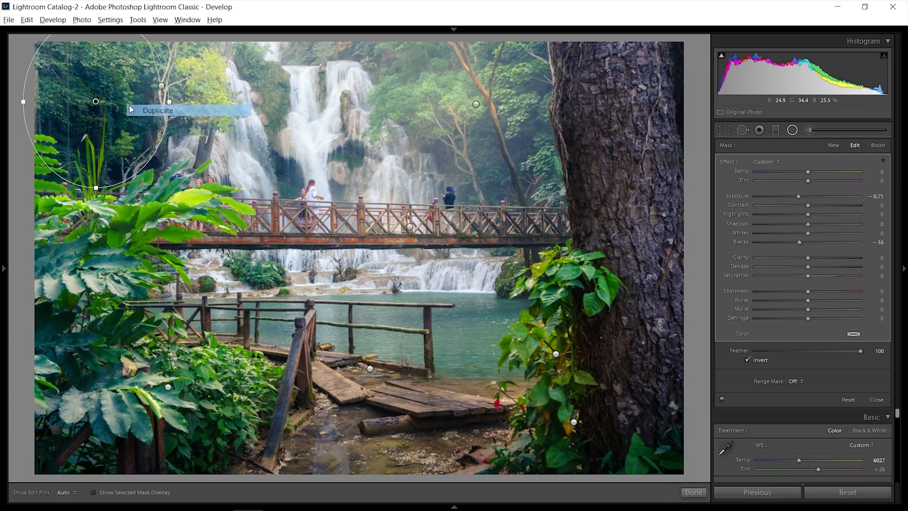
{"action": "right_click", "coordinate": [537, 114]}
{"action": "left_click", "coordinate": [554, 119]}
{"action": "left_click_drag", "start_coordinate": [537, 116], "coordinate": [420, 60]}
{"action": "right_click", "coordinate": [420, 61]}
{"action": "left_click", "coordinate": [445, 70]}
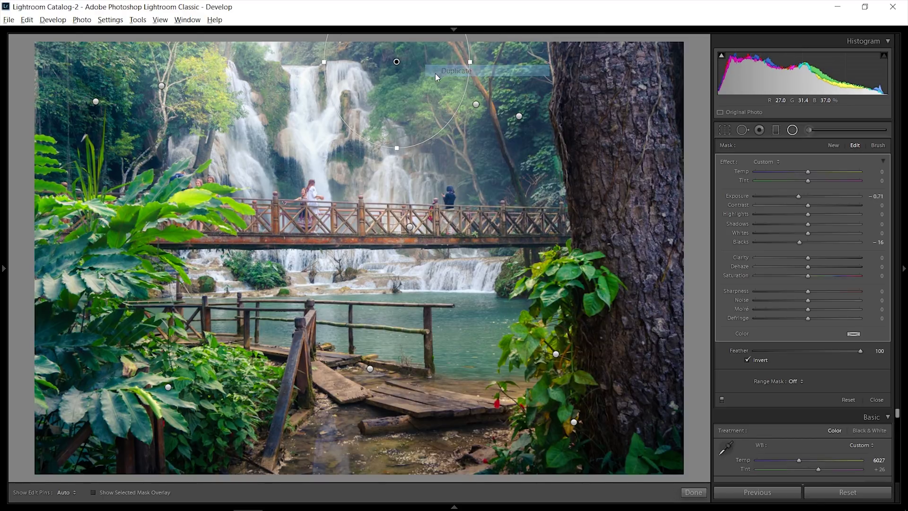
{"action": "left_click_drag", "start_coordinate": [256, 65], "coordinate": [259, 56]}
- Duplicate the darkening radial filter below the bridge and stretch the copy into a wide, flat ellipse over the lower cascades
{"action": "right_click", "coordinate": [259, 56]}
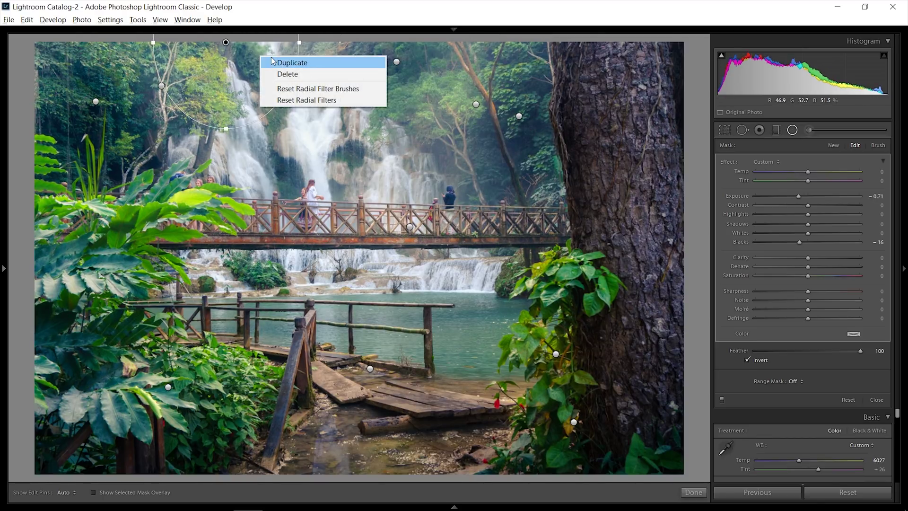
{"action": "left_click", "coordinate": [269, 59]}
{"action": "left_click_drag", "start_coordinate": [456, 247], "coordinate": [358, 285]}
{"action": "left_click_drag", "start_coordinate": [507, 279], "coordinate": [523, 284]}
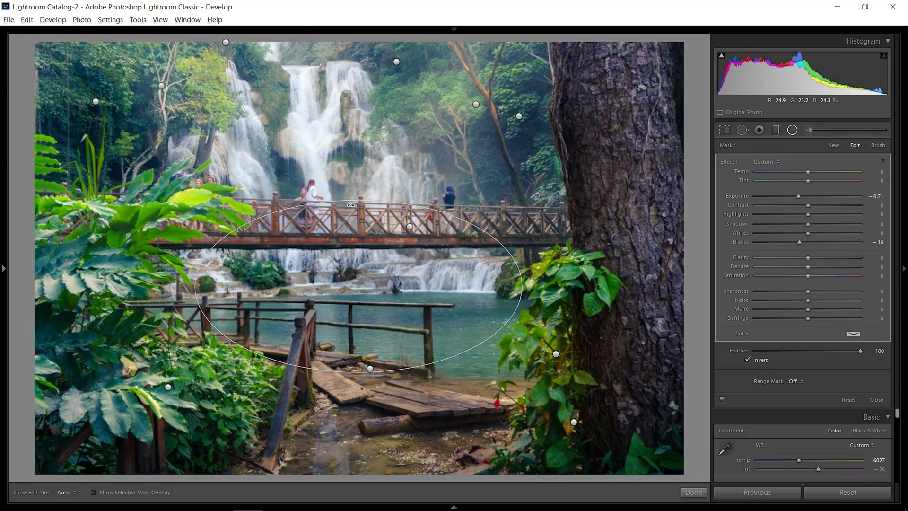
{"action": "left_click_drag", "start_coordinate": [362, 244], "coordinate": [365, 263]}
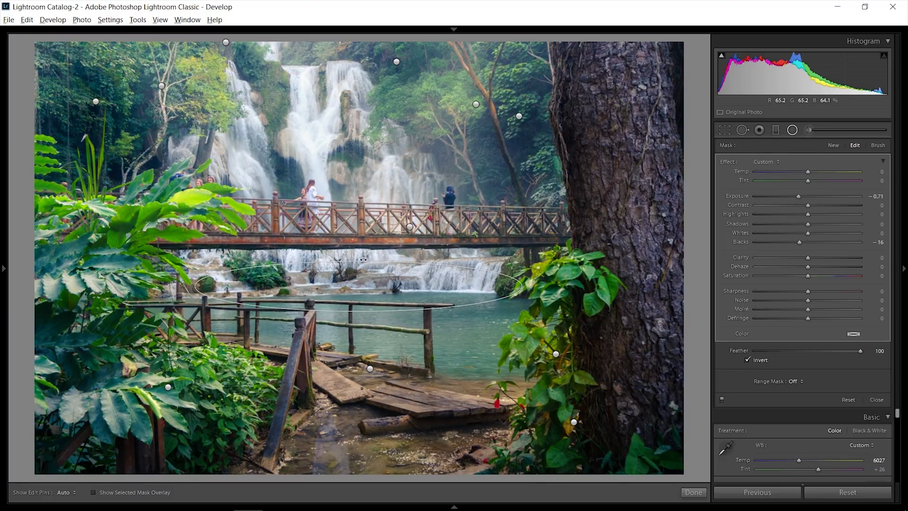
- Duplicate the flat darkening filter onto the lower-left plants, make the copy taller, and shift it up toward the railing
{"action": "right_click", "coordinate": [362, 286]}
{"action": "left_click", "coordinate": [384, 291]}
{"action": "left_click_drag", "start_coordinate": [384, 292], "coordinate": [203, 412]}
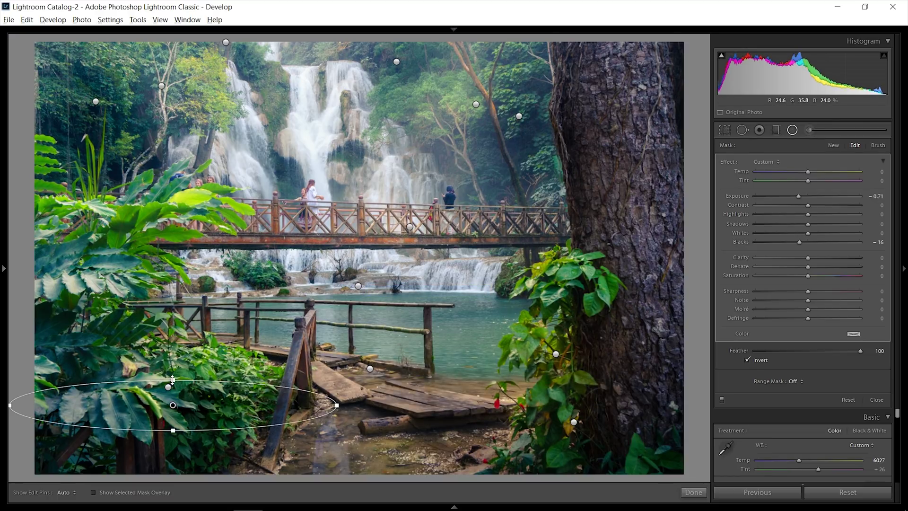
{"action": "left_click_drag", "start_coordinate": [173, 381], "coordinate": [173, 360]}
{"action": "left_click_drag", "start_coordinate": [225, 417], "coordinate": [210, 360]}
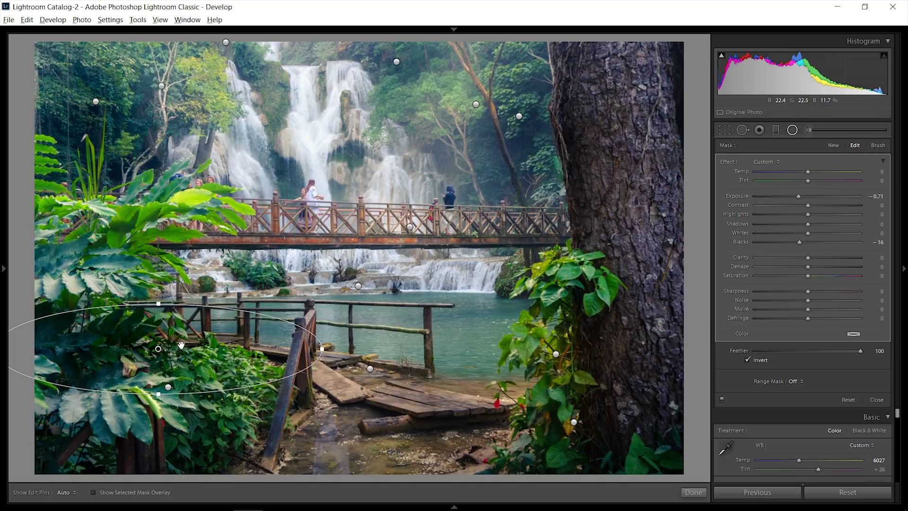
- Duplicate the darkening filter onto the large leaves at the photo's left edge and onto the middle of the bridge
{"action": "right_click", "coordinate": [211, 361]}
{"action": "left_click", "coordinate": [227, 364]}
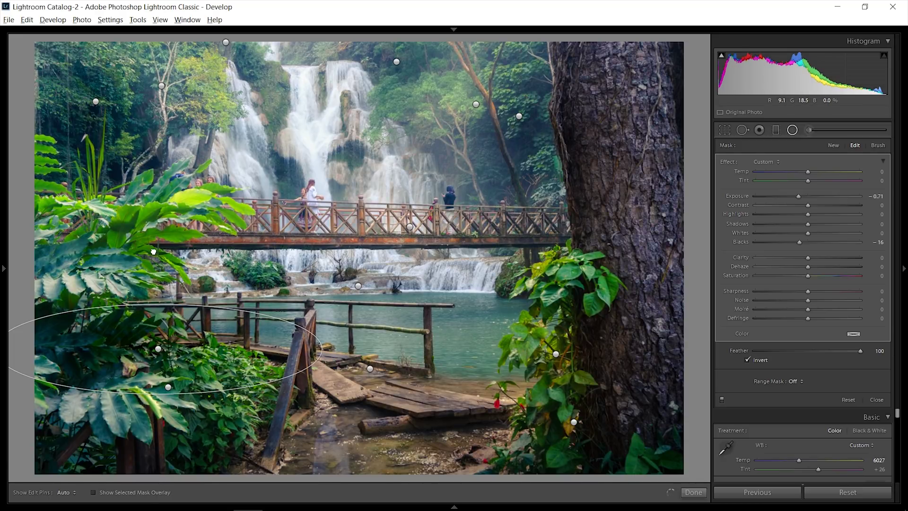
{"action": "left_click_drag", "start_coordinate": [227, 363], "coordinate": [153, 251]}
{"action": "right_click", "coordinate": [153, 251]}
{"action": "left_click", "coordinate": [171, 258]}
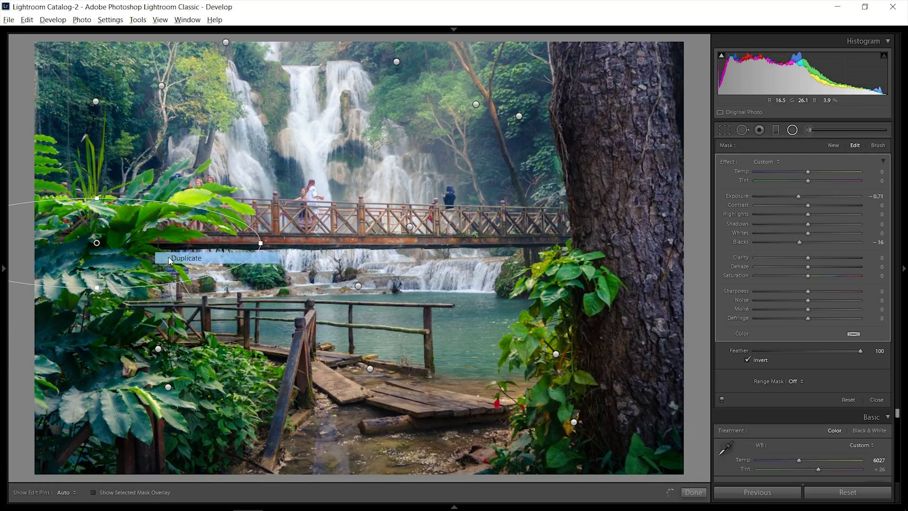
{"action": "left_click_drag", "start_coordinate": [171, 257], "coordinate": [349, 239]}
- Duplicate the bridge's darkening filter and reshape the copy into a long, thin ellipse tilted down across the walkway toward the tree trunk
{"action": "right_click", "coordinate": [349, 239]}
{"action": "key", "text": "Escape"}
{"action": "left_click_drag", "start_coordinate": [405, 307], "coordinate": [379, 338]}
{"action": "left_click_drag", "start_coordinate": [462, 337], "coordinate": [462, 374]}
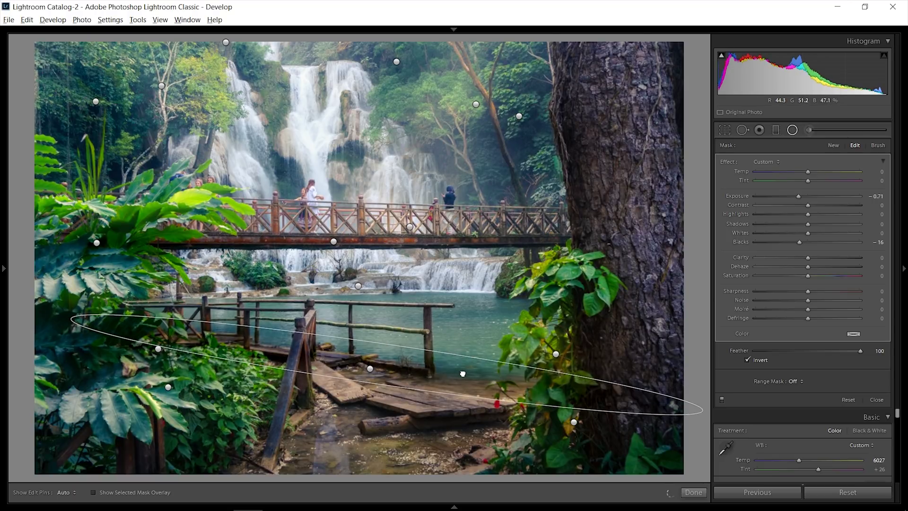
- Duplicate the tilted darkening filter onto the waterfall, shrink the copy, and repeat it over the rocks between the cascades and the tree at left
{"action": "right_click", "coordinate": [482, 378]}
{"action": "left_click", "coordinate": [509, 383]}
{"action": "left_click_drag", "start_coordinate": [477, 372], "coordinate": [461, 142]}
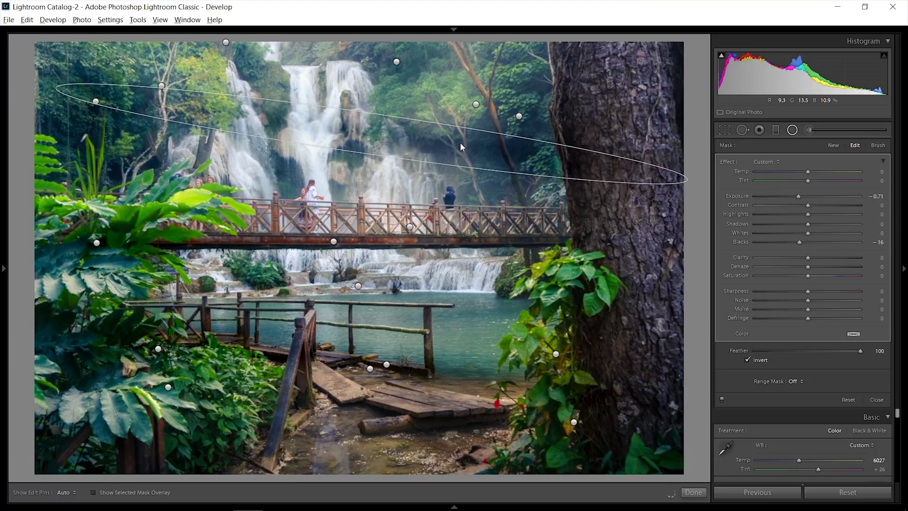
{"action": "left_click_drag", "start_coordinate": [346, 175], "coordinate": [367, 121]}
{"action": "right_click", "coordinate": [351, 177]}
{"action": "left_click", "coordinate": [372, 184]}
{"action": "right_click", "coordinate": [221, 171]}
{"action": "left_click", "coordinate": [225, 174]}
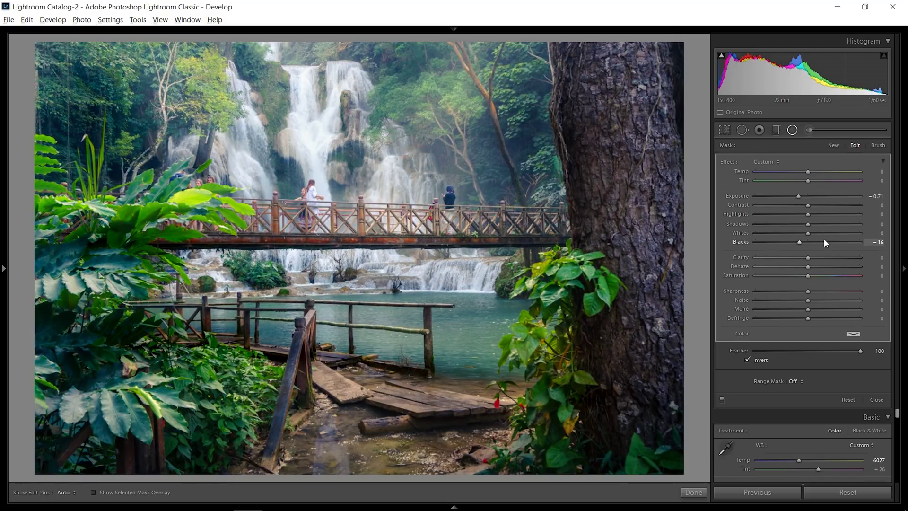
- Duplicate the small darkening filter from the waterfall's rocks to the top of the waterfall
{"action": "right_click", "coordinate": [358, 122]}
{"action": "left_click", "coordinate": [377, 125]}
{"action": "left_click_drag", "start_coordinate": [365, 40], "coordinate": [323, 44]}
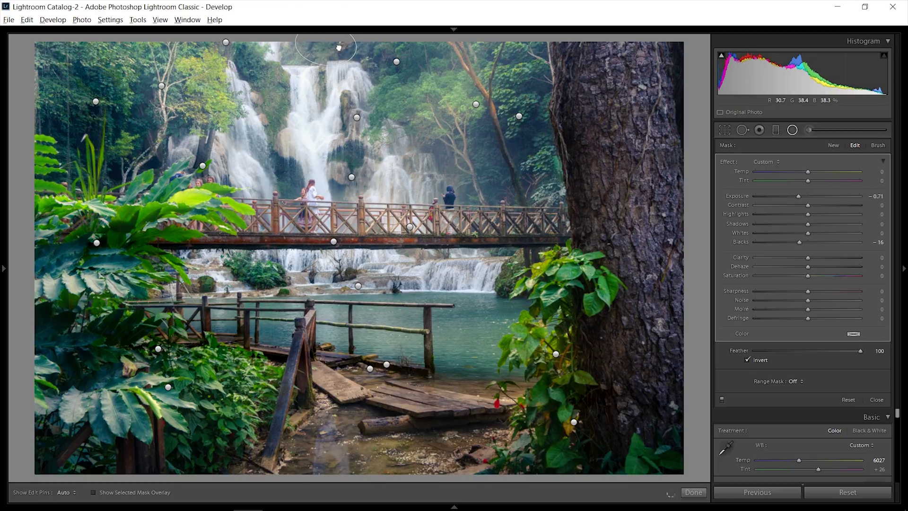
- Duplicate the small darkening filter into the photo's upper-left corner and enlarge the copy to cover the dark trees
{"action": "right_click", "coordinate": [326, 45]}
{"action": "left_click", "coordinate": [314, 51]}
{"action": "left_click_drag", "start_coordinate": [314, 51], "coordinate": [212, 88]}
{"action": "left_click_drag", "start_coordinate": [73, 154], "coordinate": [71, 154]}
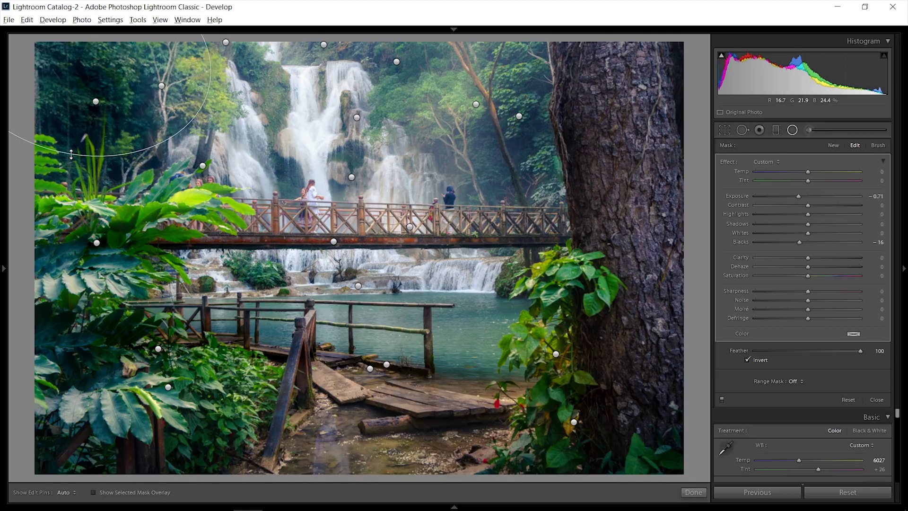
- Shift the upper-left dark-trees filter upward, set its blacks to -7 and finish the radial filter editing
{"action": "left_click_drag", "start_coordinate": [132, 99], "coordinate": [119, 59]}
{"action": "left_click_drag", "start_coordinate": [799, 242], "coordinate": [804, 243]}
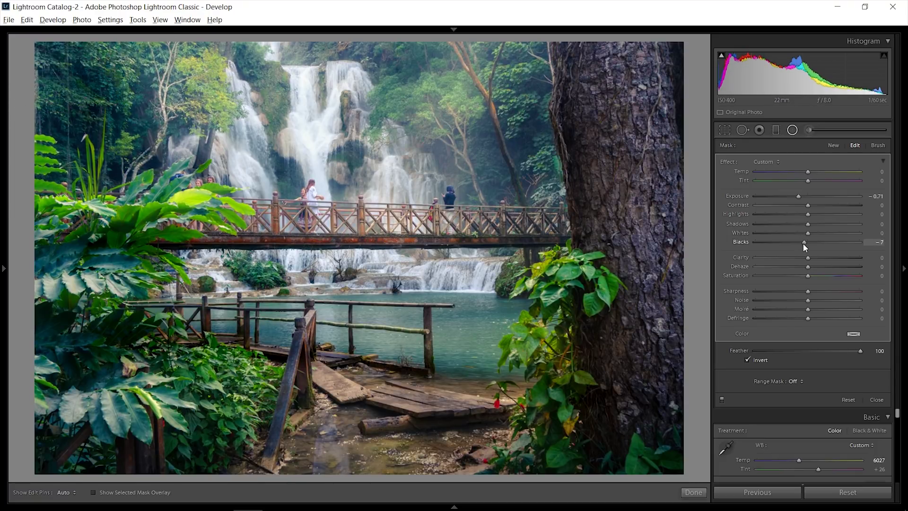
{"action": "left_click", "coordinate": [791, 130]}
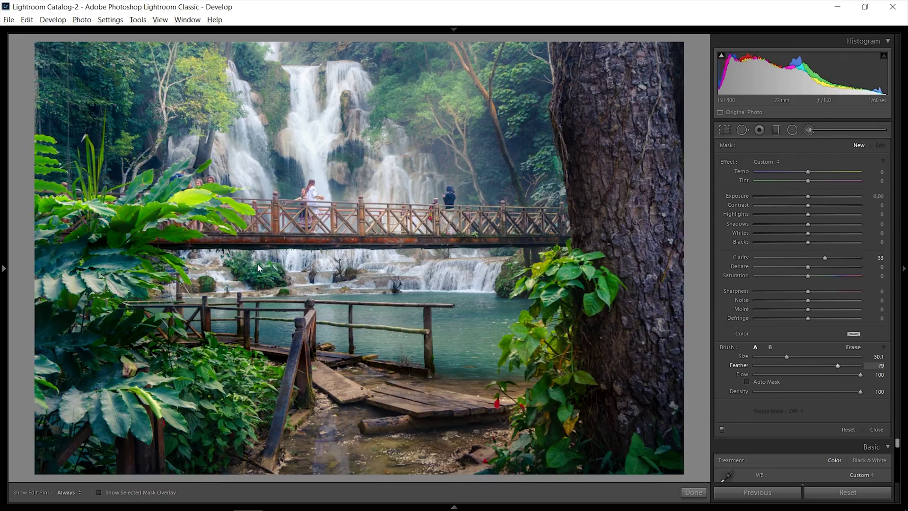
- Paint clarity 33 over the lower cascades and the upper waterfall with an adjustment brush of size 8 and feather 79
{"action": "scroll", "coordinate": [453, 328], "scroll_direction": "down", "scroll_amount": 3}
{"action": "scroll", "coordinate": [453, 328], "scroll_direction": "down", "scroll_amount": 5}
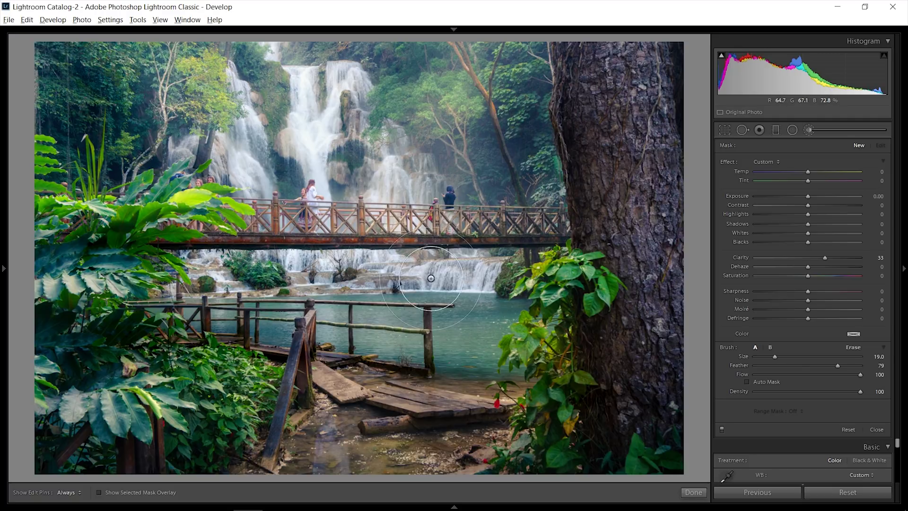
{"action": "left_click", "coordinate": [446, 272]}
{"action": "key", "text": "h"}
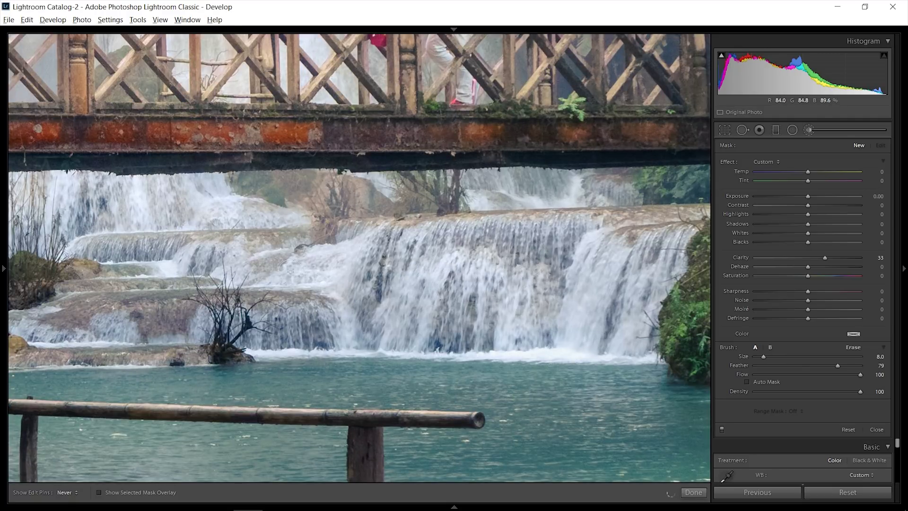
{"action": "key", "text": "h"}
{"action": "left_click_drag", "start_coordinate": [542, 38], "coordinate": [563, 348]}
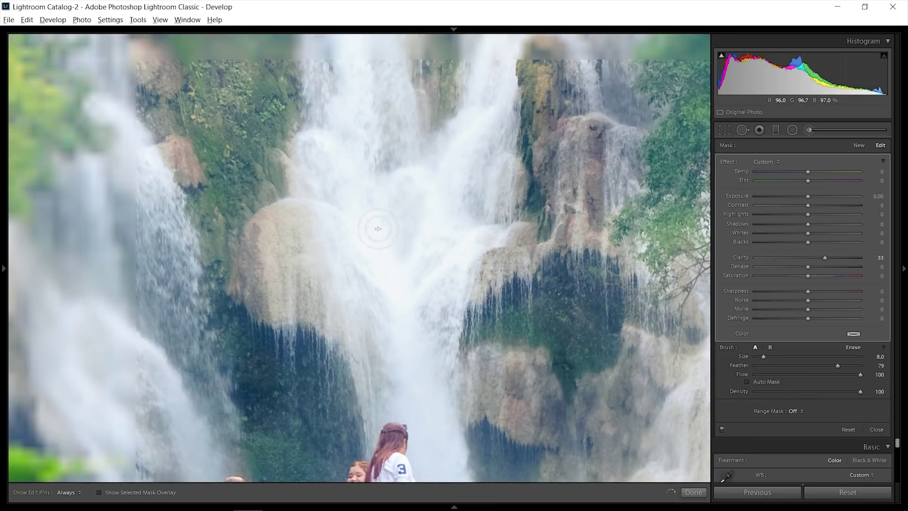
{"action": "key", "text": "h"}
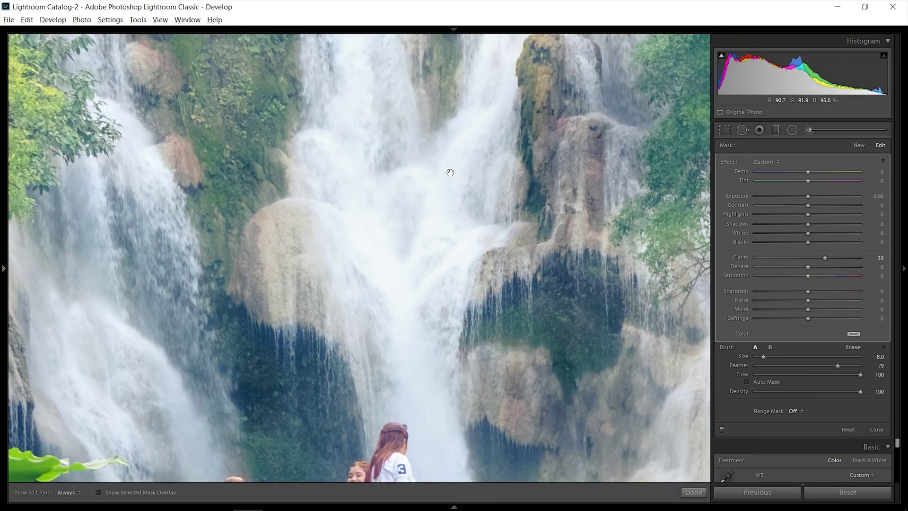
{"action": "mouse_move", "coordinate": [461, 166]}
{"action": "left_mouse_down"}
{"action": "mouse_move", "coordinate": [401, 277]}
{"action": "mouse_move", "coordinate": [340, 357]}
{"action": "left_mouse_up"}
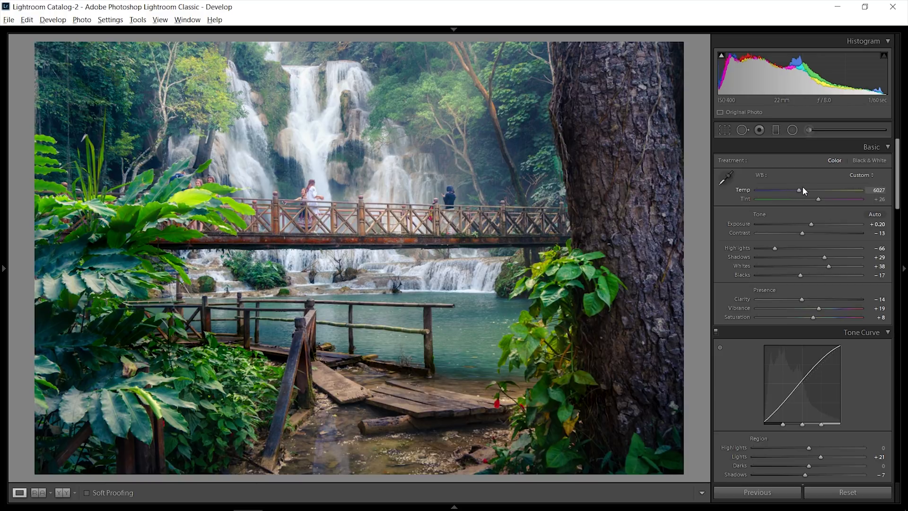
- Fine-tune the global adjustments to temperature 5846, contrast -13, shadows +36 and blacks -10
{"action": "left_click_drag", "start_coordinate": [801, 189], "coordinate": [800, 189]}
{"action": "left_click_drag", "start_coordinate": [803, 233], "coordinate": [802, 233]}
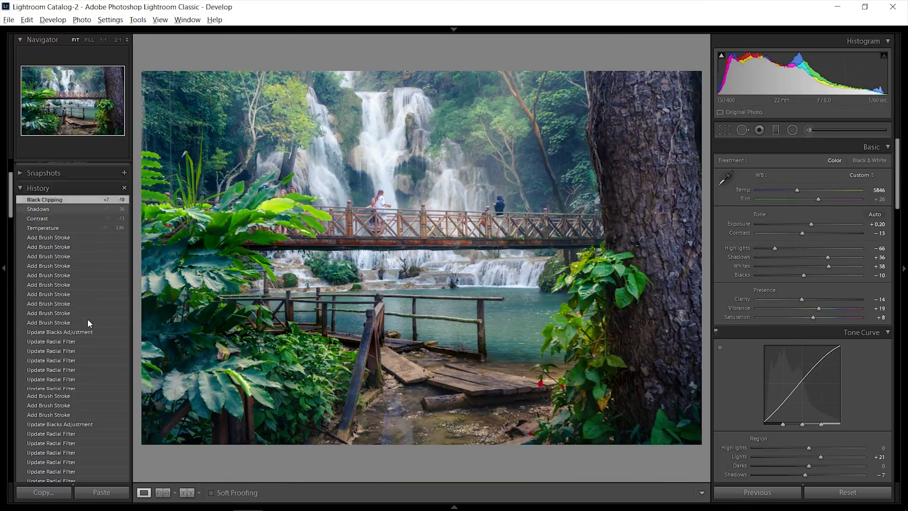
- Compare the original import state in the edit history with the latest edit, and open the before-and-after view
{"action": "scroll", "coordinate": [87, 357], "scroll_direction": "down", "scroll_amount": 10}
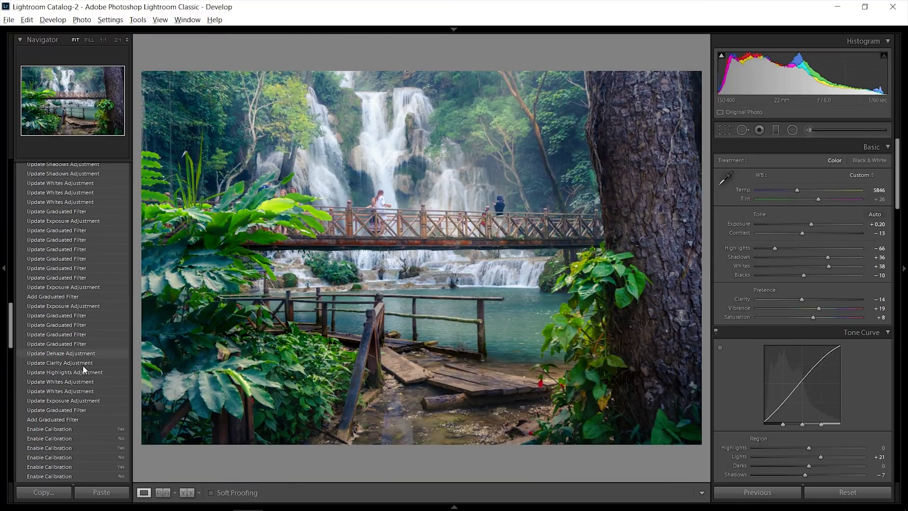
{"action": "scroll", "coordinate": [70, 430], "scroll_direction": "down", "scroll_amount": 10}
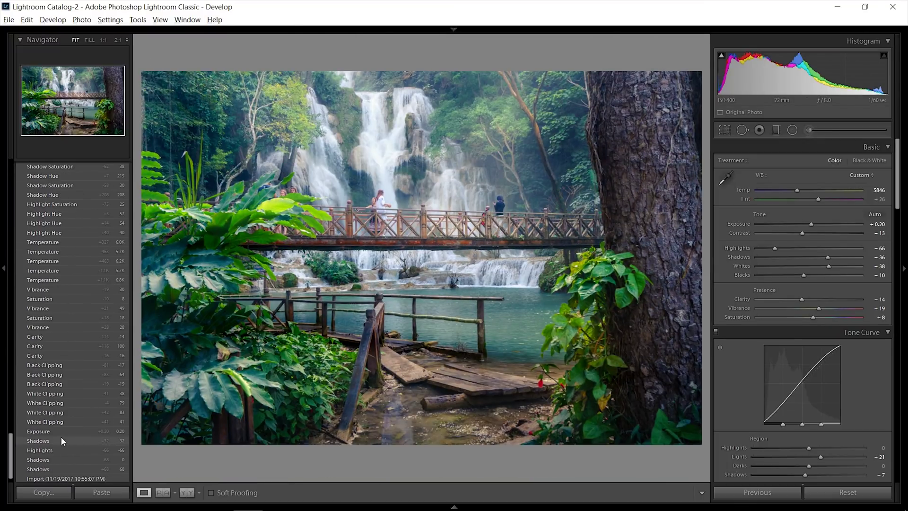
{"action": "left_click", "coordinate": [66, 480]}
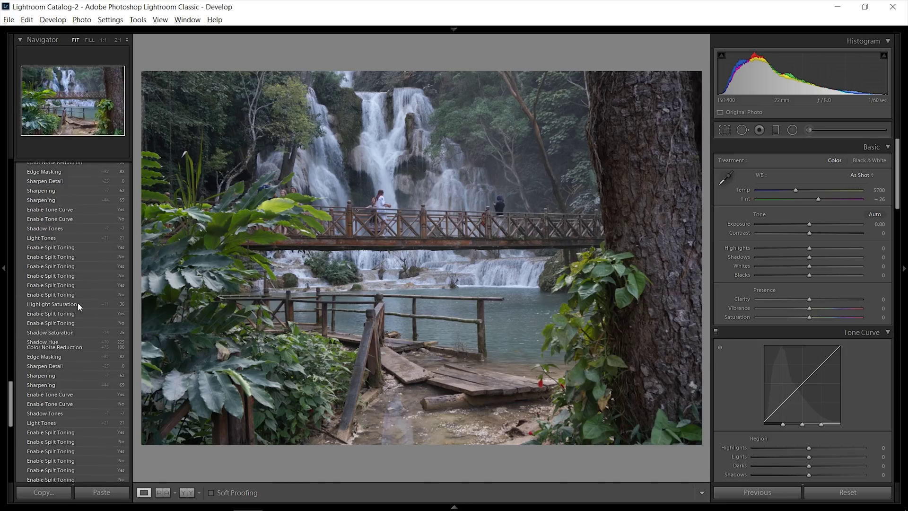
{"action": "scroll", "coordinate": [78, 302], "scroll_direction": "up", "scroll_amount": 10}
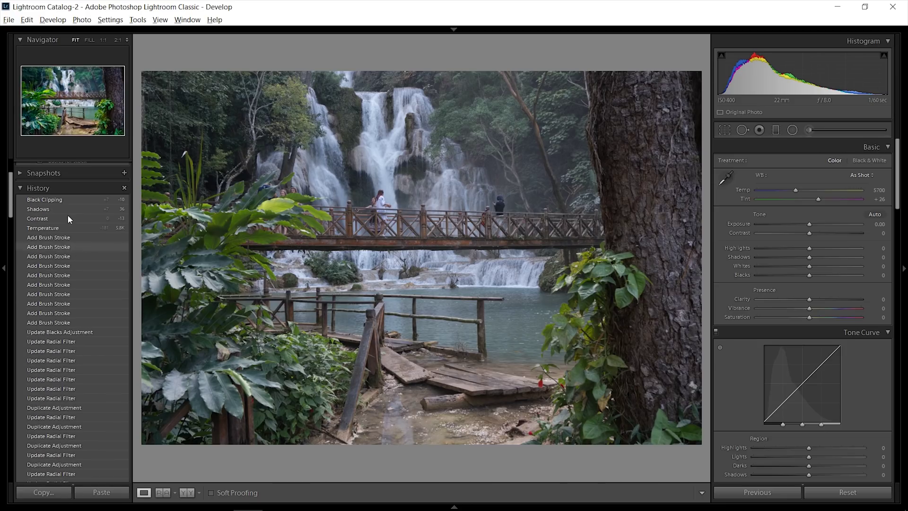
{"action": "left_click", "coordinate": [67, 200]}
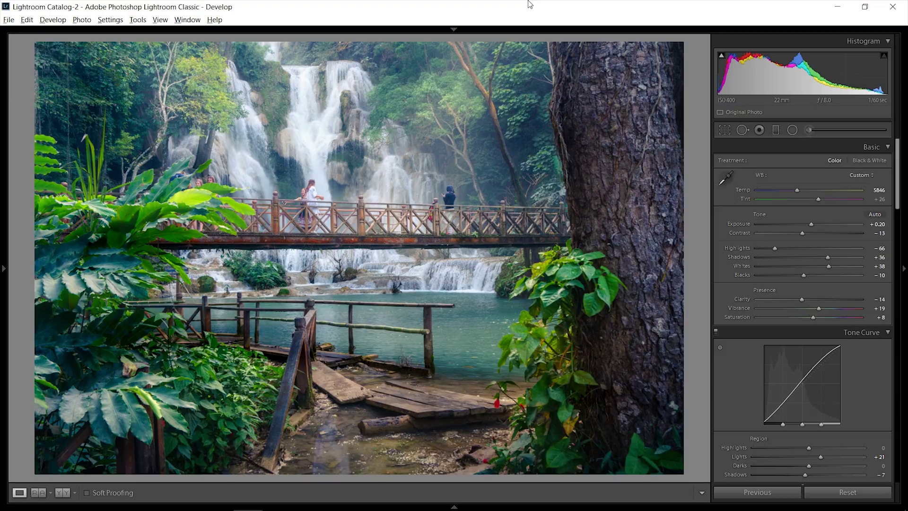
{"action": "key", "text": "y"}
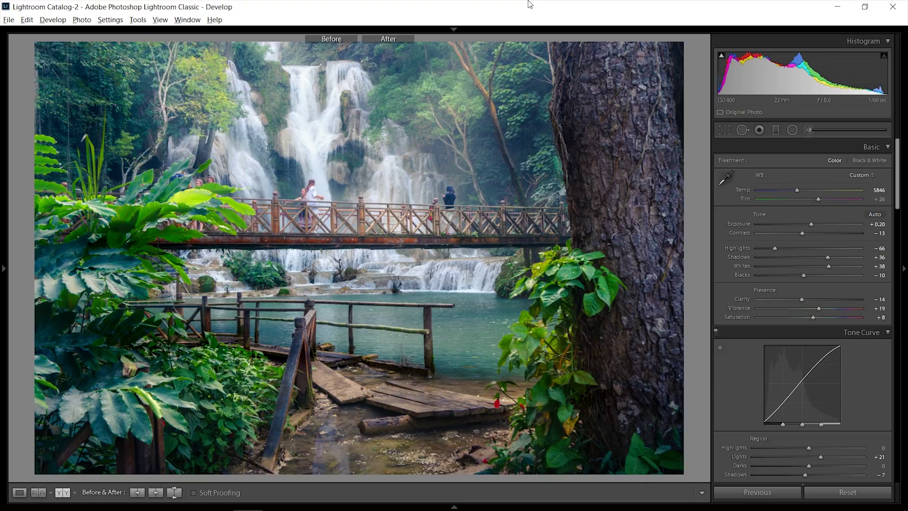